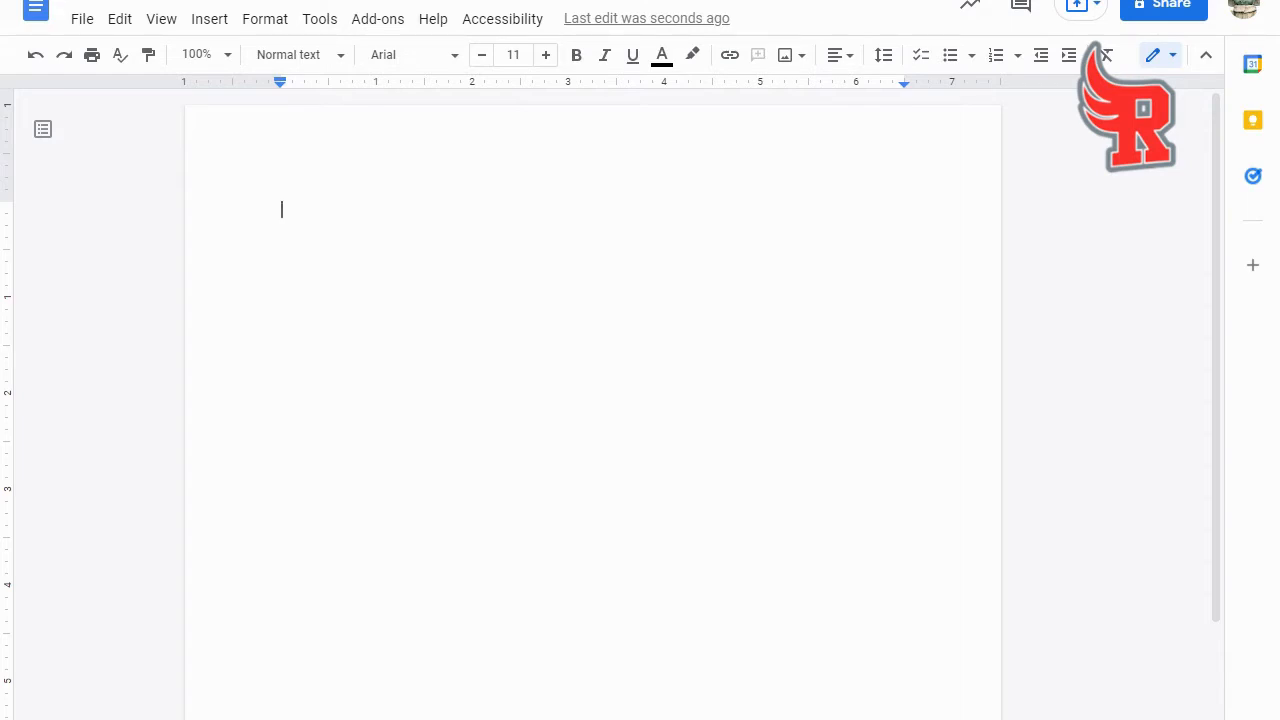
- Write "Knock Knock" and "Who's There" on two separate lines of the blank document
{"action": "type", "text": "Knock KNo"}
{"action": "key", "text": "BackSpace"}
{"action": "key", "text": "BackSpace"}
{"action": "type", "text": "nock"}
{"action": "key", "text": "Return"}
{"action": "type", "text": "Who"}
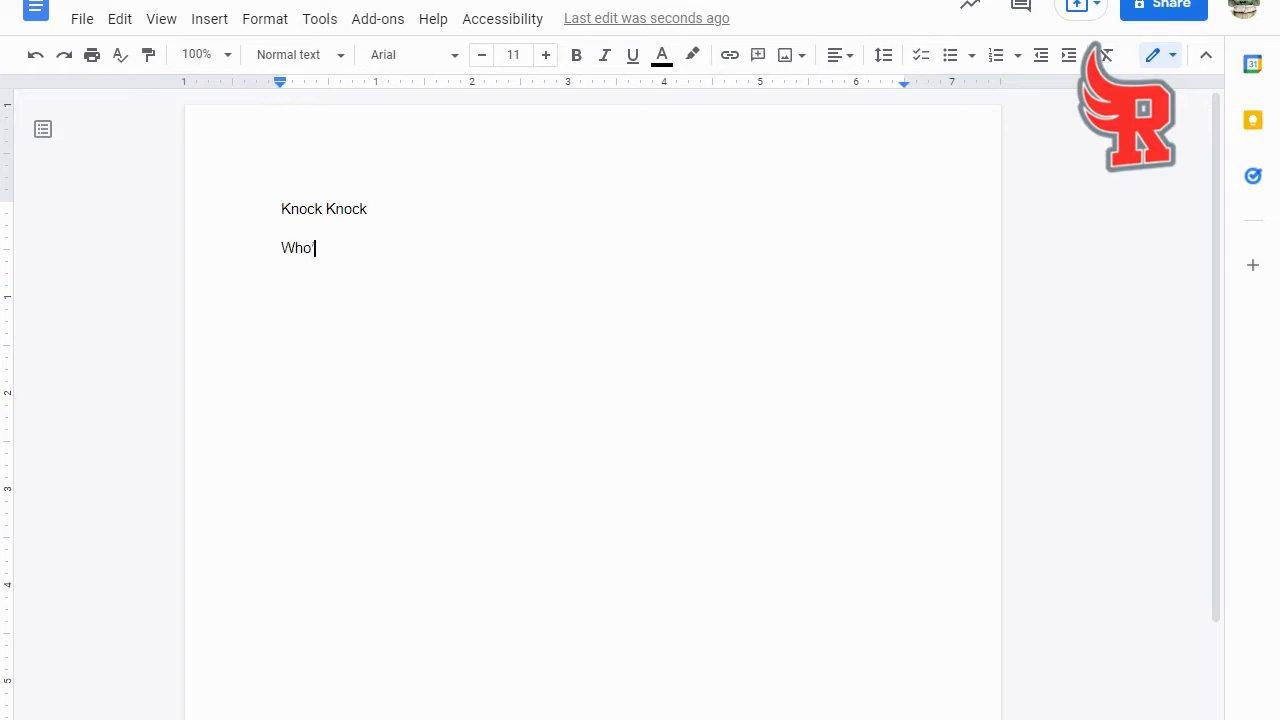
{"action": "type", "text": "'s There"}
{"action": "key", "text": "Return"}
- Add the merge tag "<<Who's There>>" as the third line of the joke template
{"action": "type", "text": "<<Who's There"}
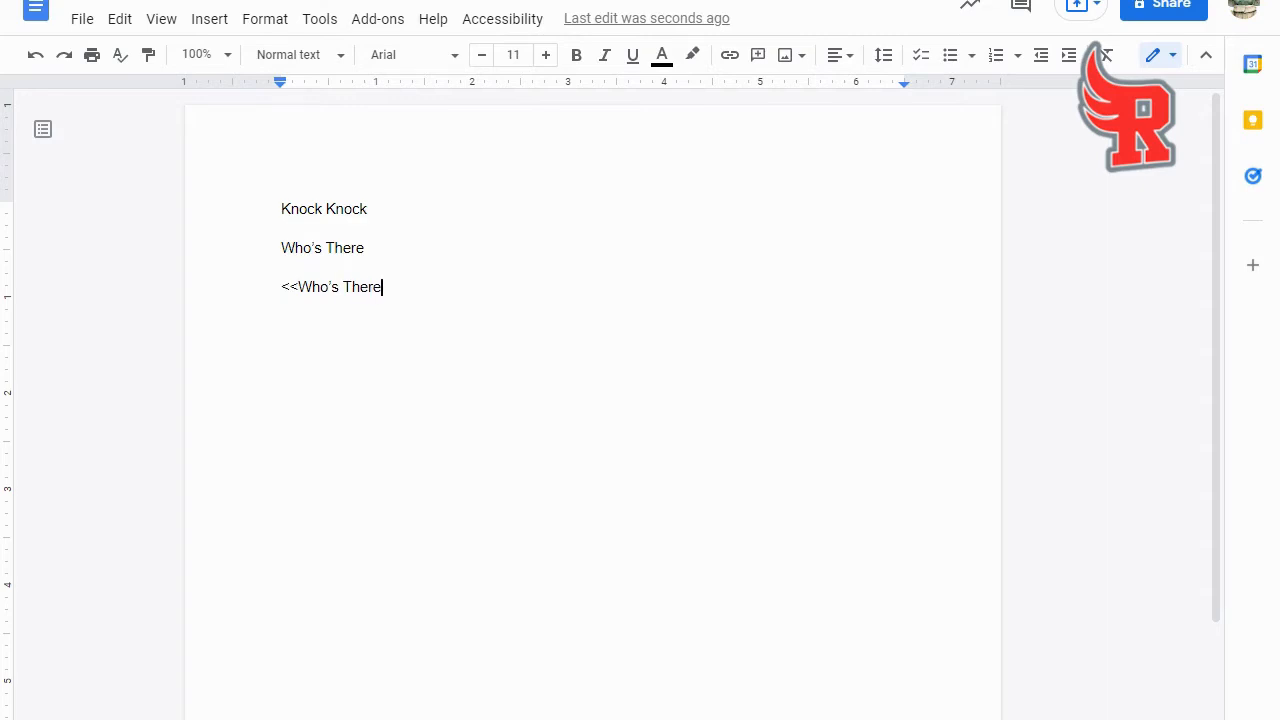
{"action": "type", "text": ">>"}
{"action": "key", "text": "Return"}
- Write "<<Who's There>> Who?" as the fourth line of the joke template
{"action": "type", "text": "<<Who's There>> Who?"}
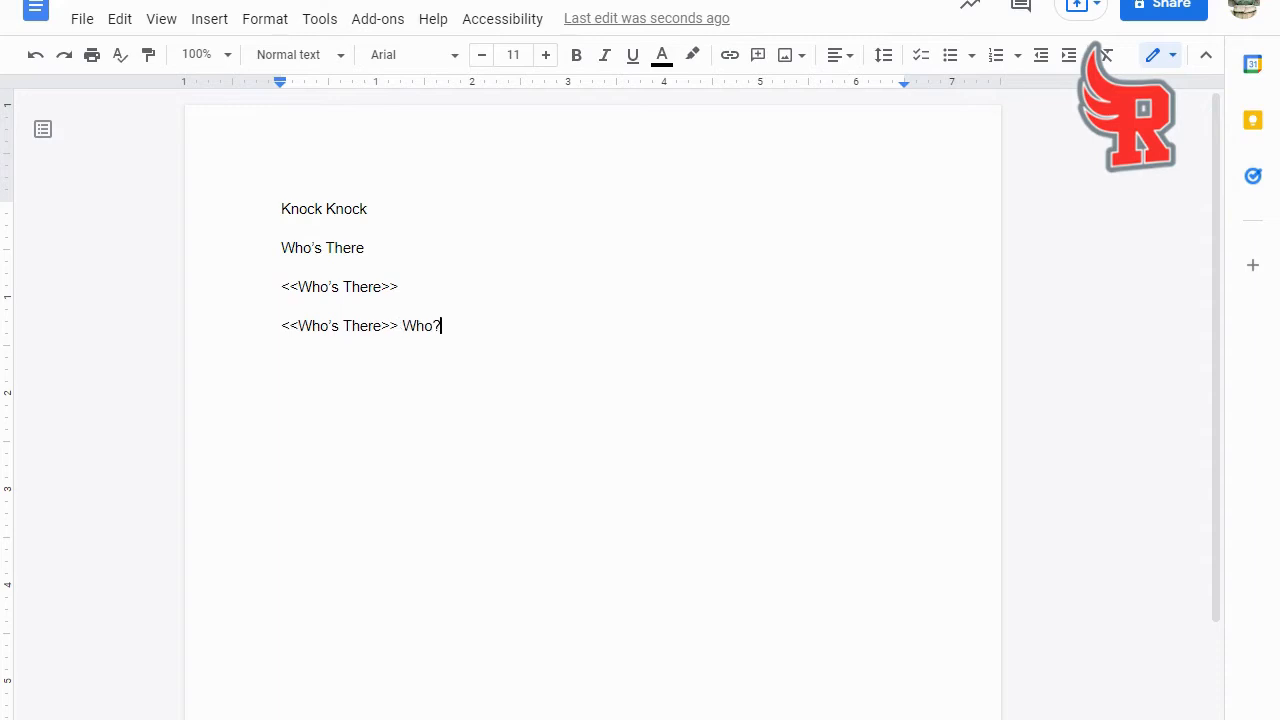
- Add the merge tag "<<Response>>" on a new line at the end of the template
{"action": "key", "text": "Return"}
{"action": "type", "text": "<<Response>>"}
- Format all five template lines in the Fontdiner font at size 18
{"action": "left_click", "coordinate": [282, 345]}
{"action": "left_click_drag", "start_coordinate": [281, 209], "coordinate": [385, 365]}
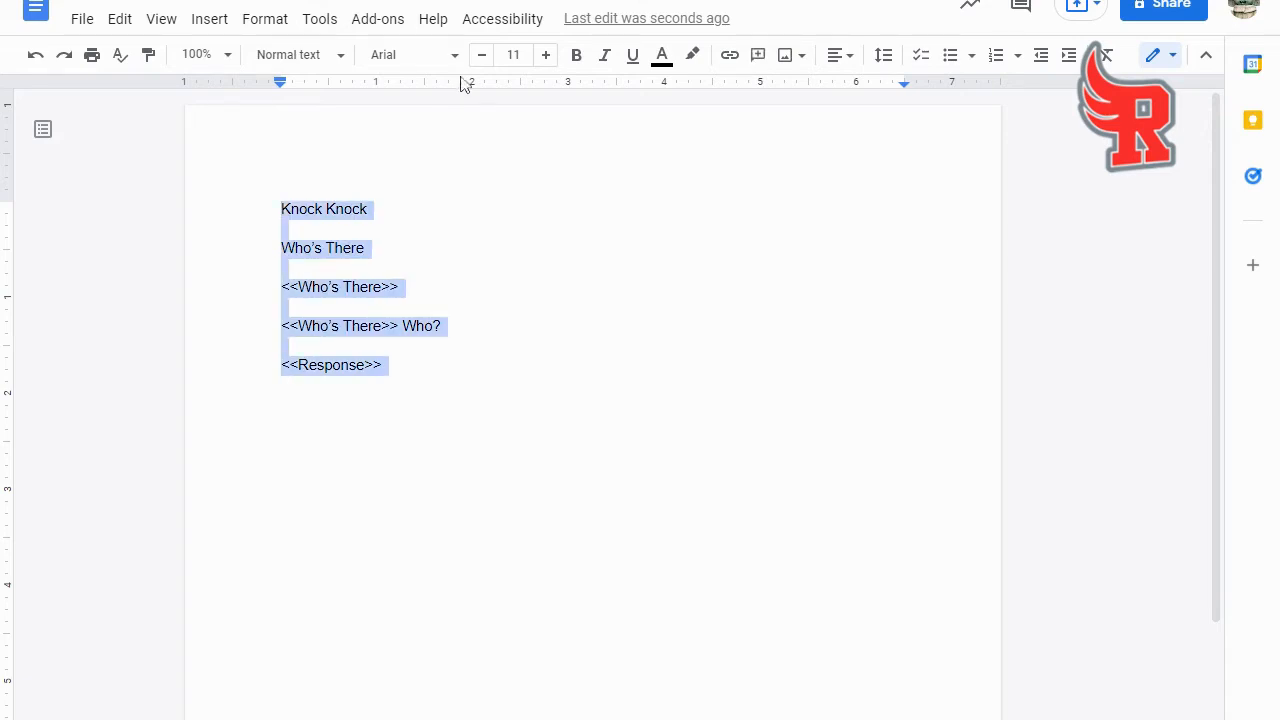
{"action": "left_click", "coordinate": [432, 58]}
{"action": "left_click", "coordinate": [470, 212]}
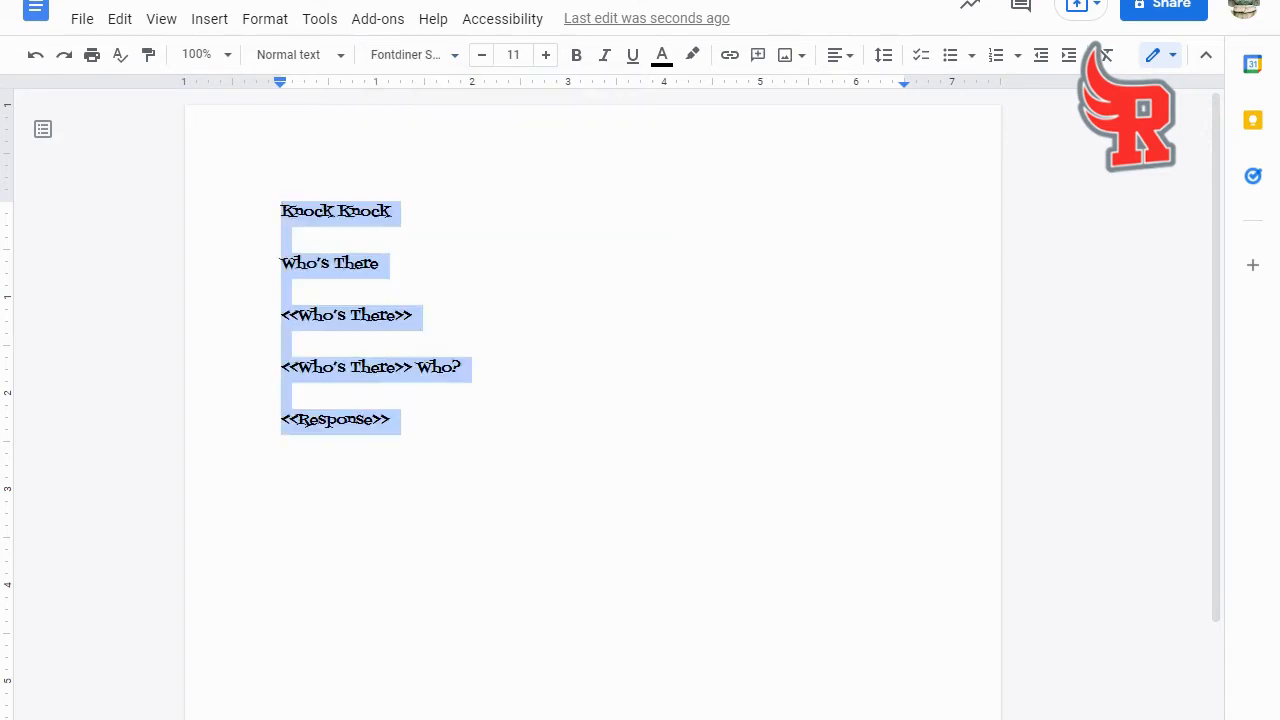
{"action": "left_click", "coordinate": [546, 56]}
{"action": "left_click", "coordinate": [546, 56]}
{"action": "left_click", "coordinate": [546, 56]}
{"action": "left_click", "coordinate": [546, 56]}
{"action": "left_click", "coordinate": [546, 56]}
{"action": "left_click", "coordinate": [546, 56]}
{"action": "left_click", "coordinate": [546, 56]}
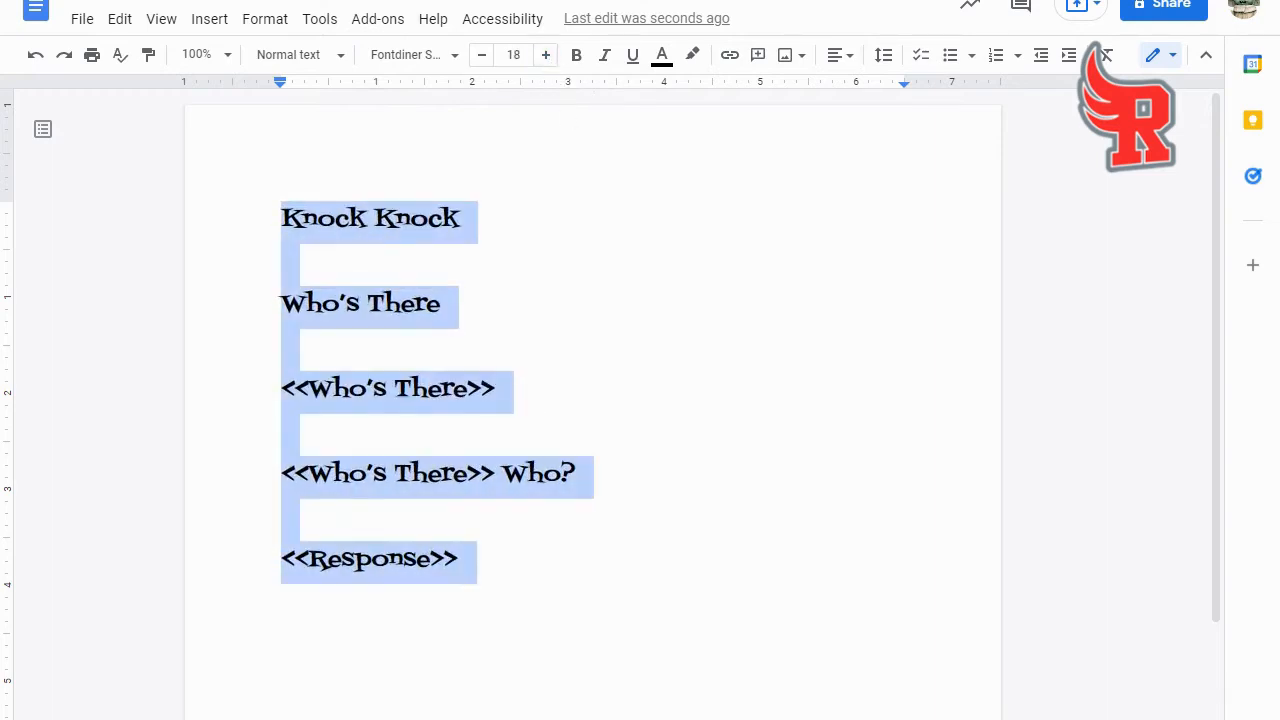
{"action": "left_click", "coordinate": [460, 559]}
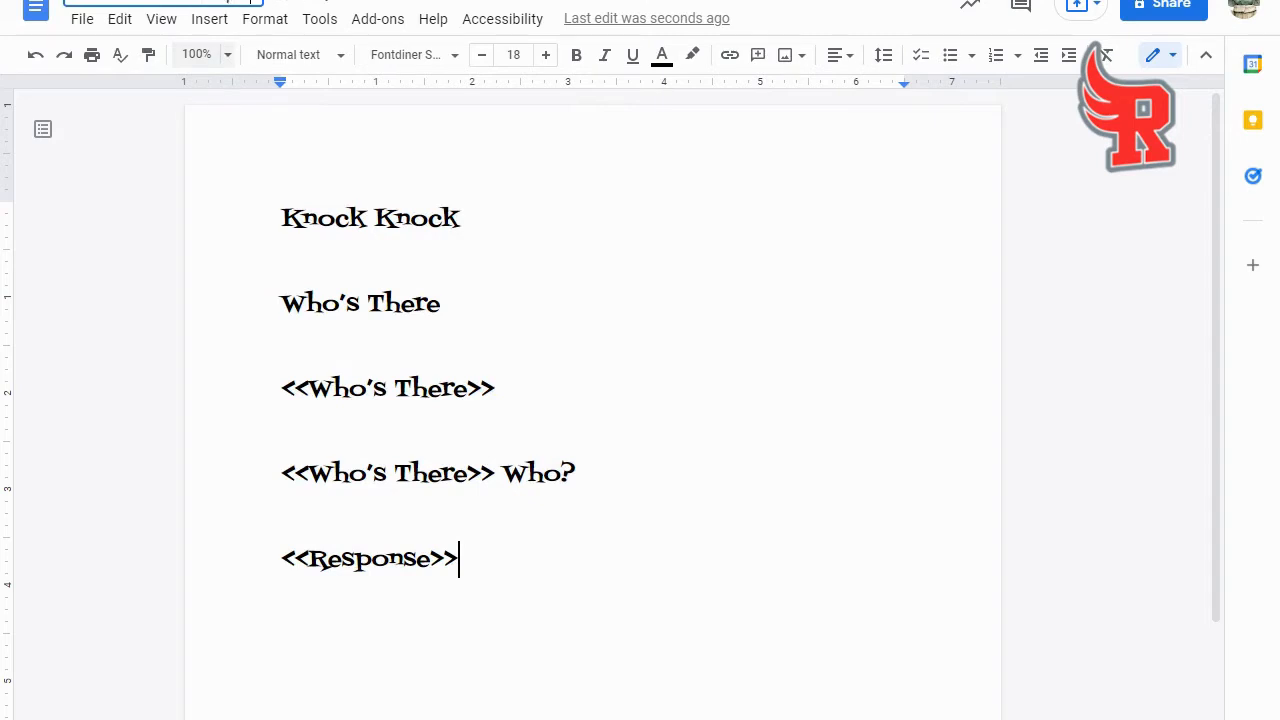
{"action": "left_click", "coordinate": [496, 388]}
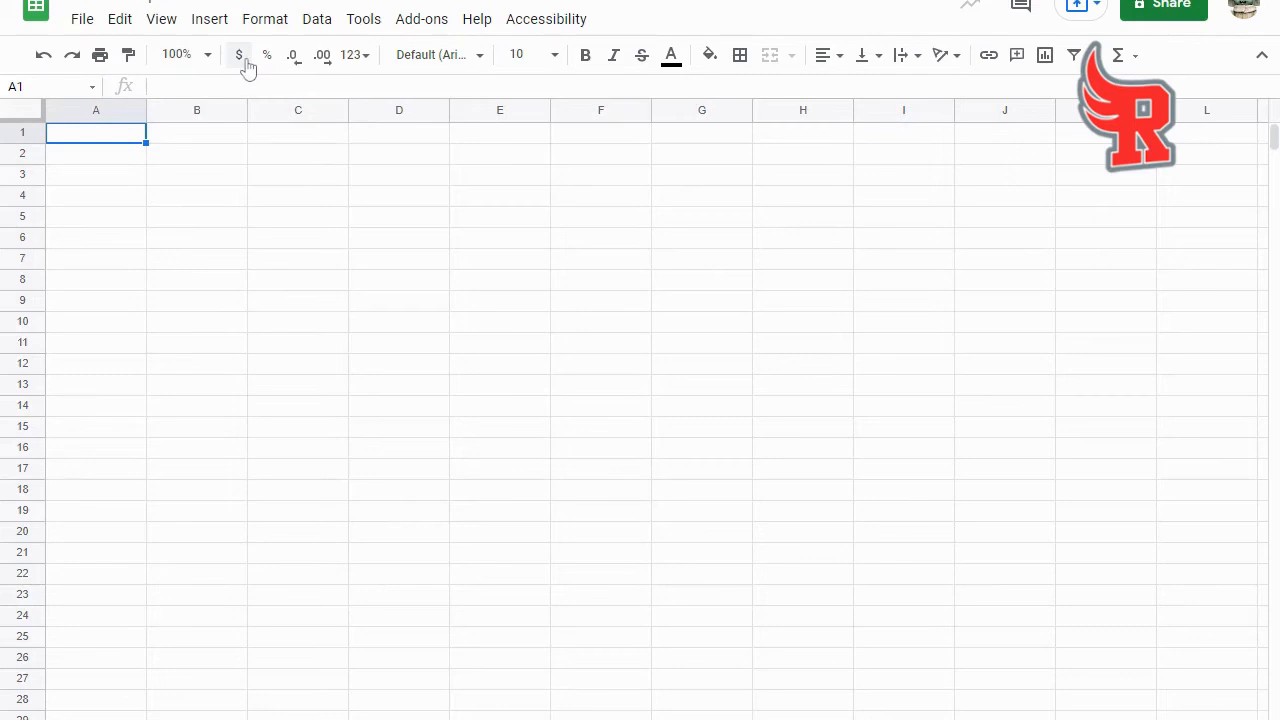
- In the blank Google Sheets spreadsheet, enter the headers "Who's There" in A1 and "Response" in B1
{"action": "type", "text": "Who's There"}
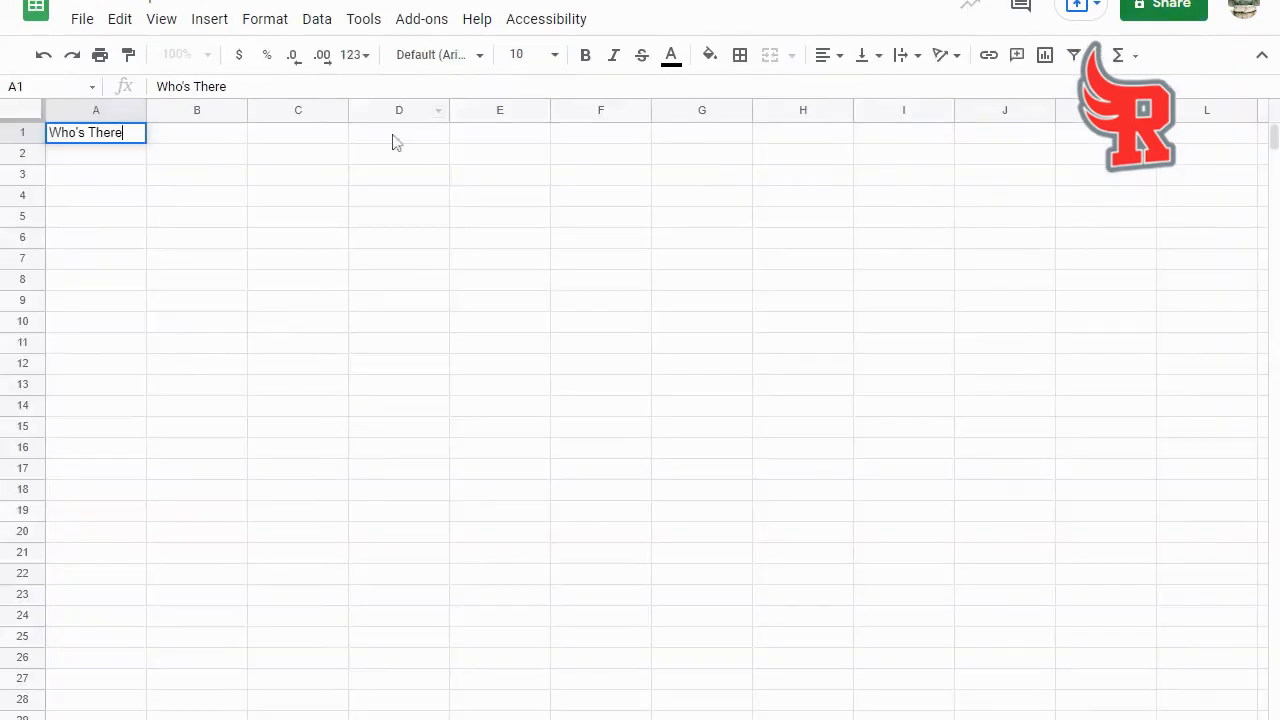
{"action": "left_click", "coordinate": [208, 140]}
{"action": "type", "text": "Response"}
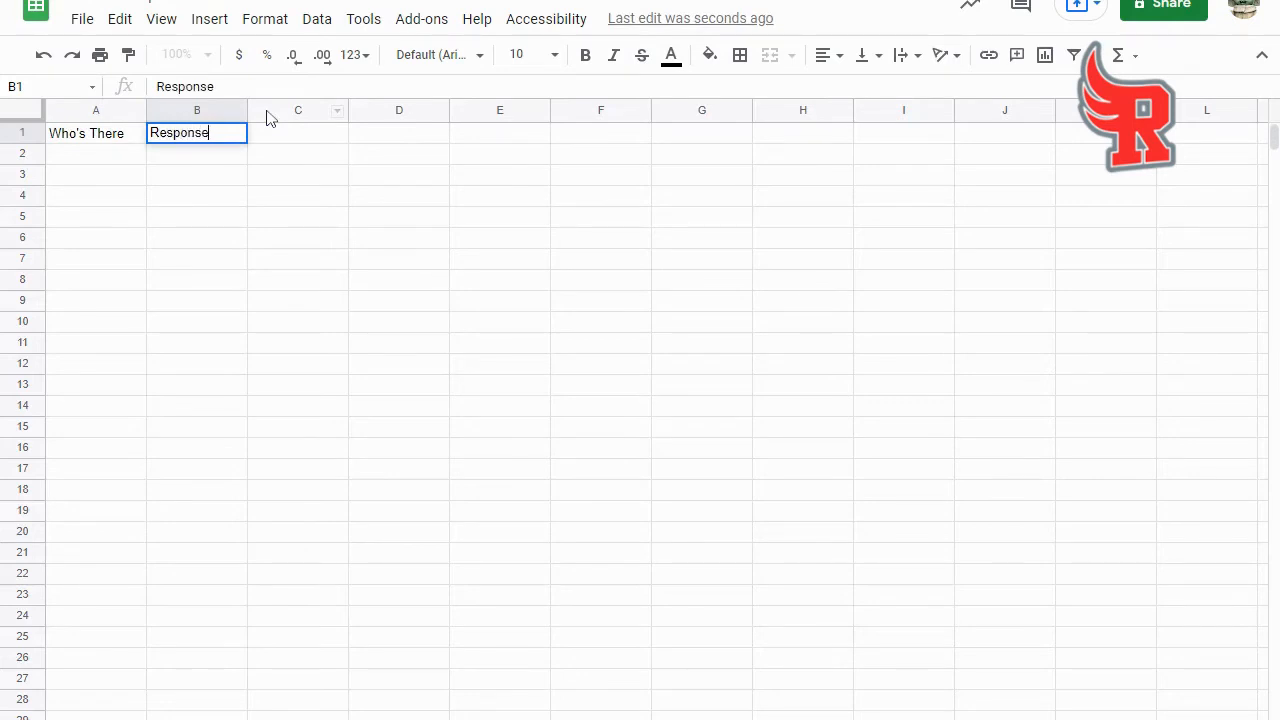
{"action": "left_click", "coordinate": [130, 156]}
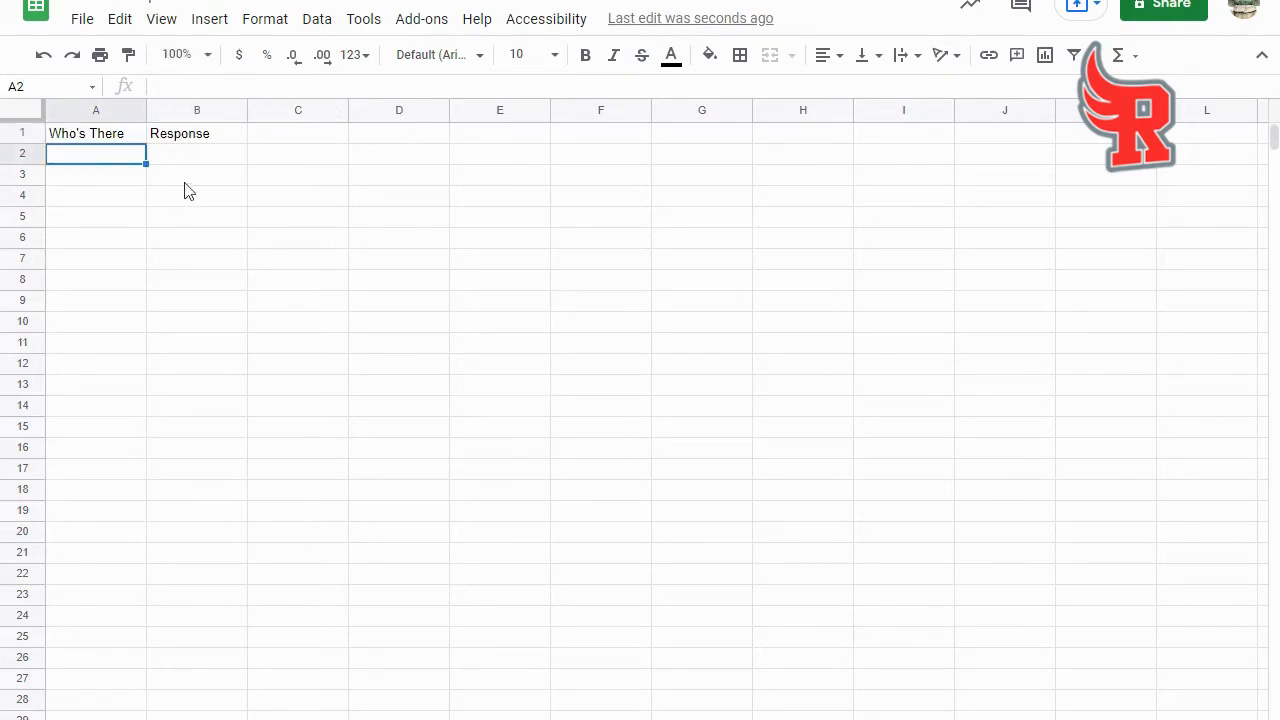
- Make the headers in A1:B1 bold at size 14 and widen column A to fit its header
{"action": "left_click", "coordinate": [60, 134]}
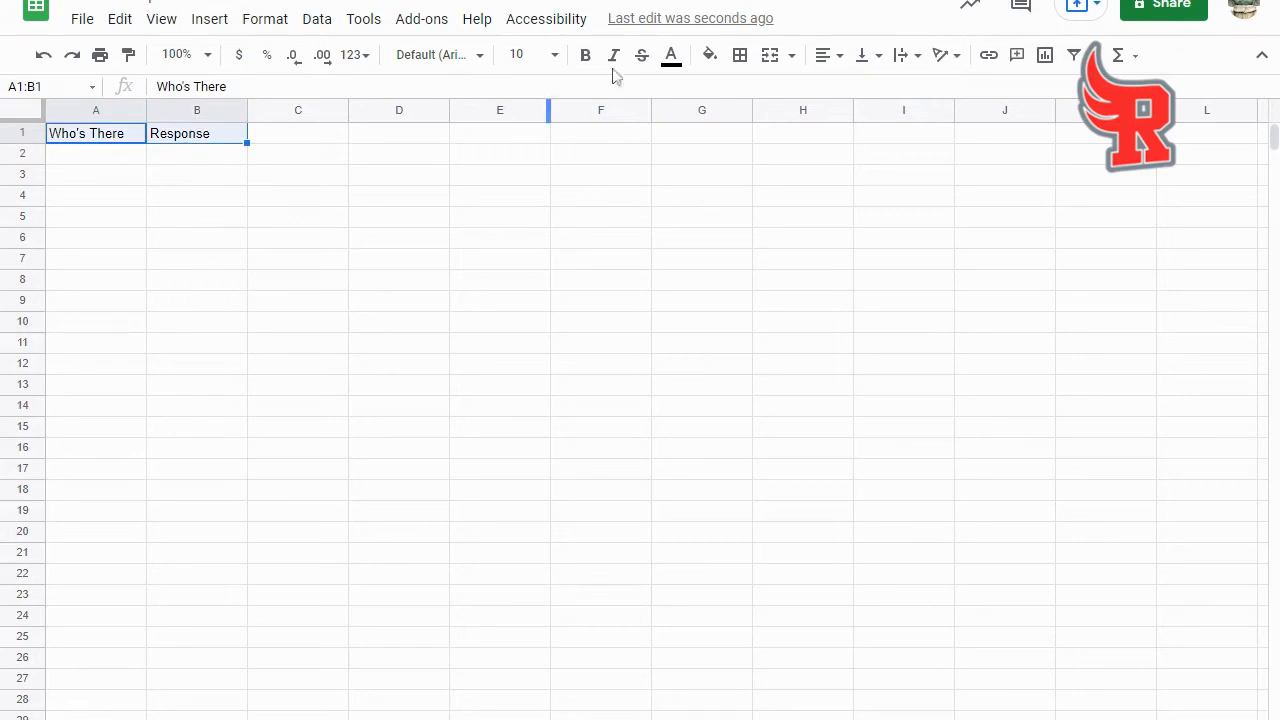
{"action": "left_click", "coordinate": [585, 55]}
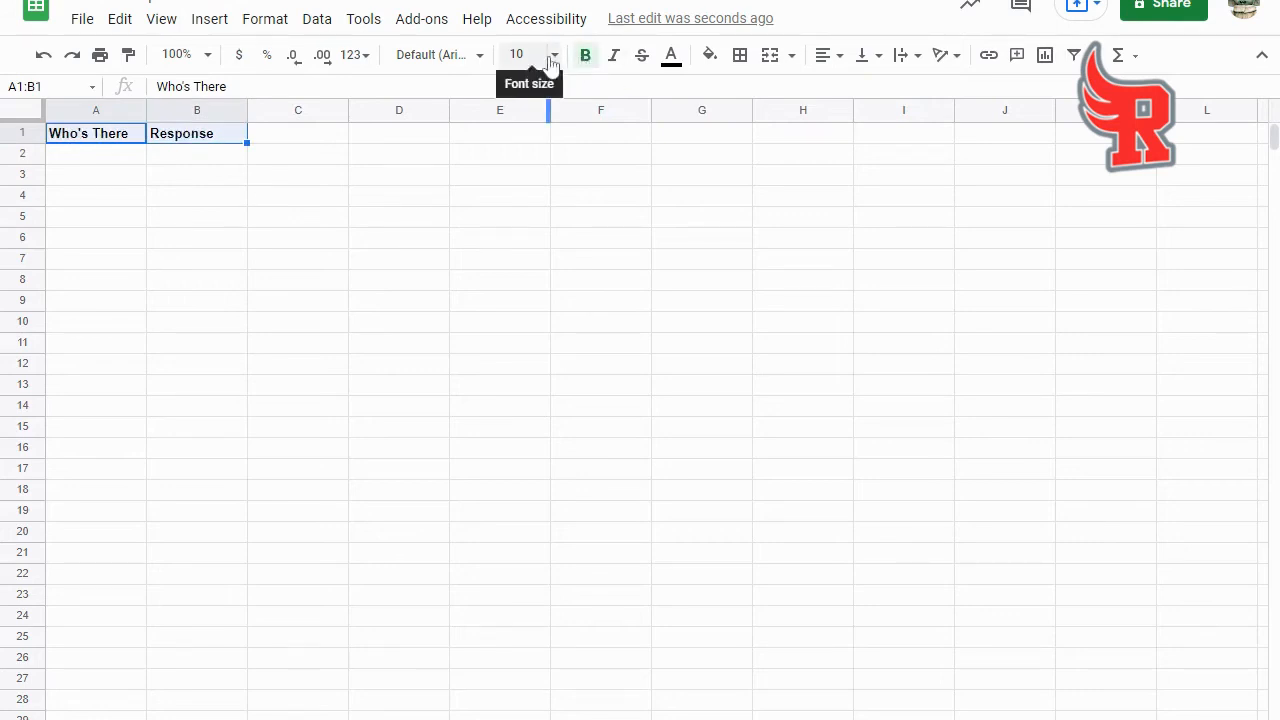
{"action": "left_click", "coordinate": [553, 56]}
{"action": "left_click", "coordinate": [520, 314]}
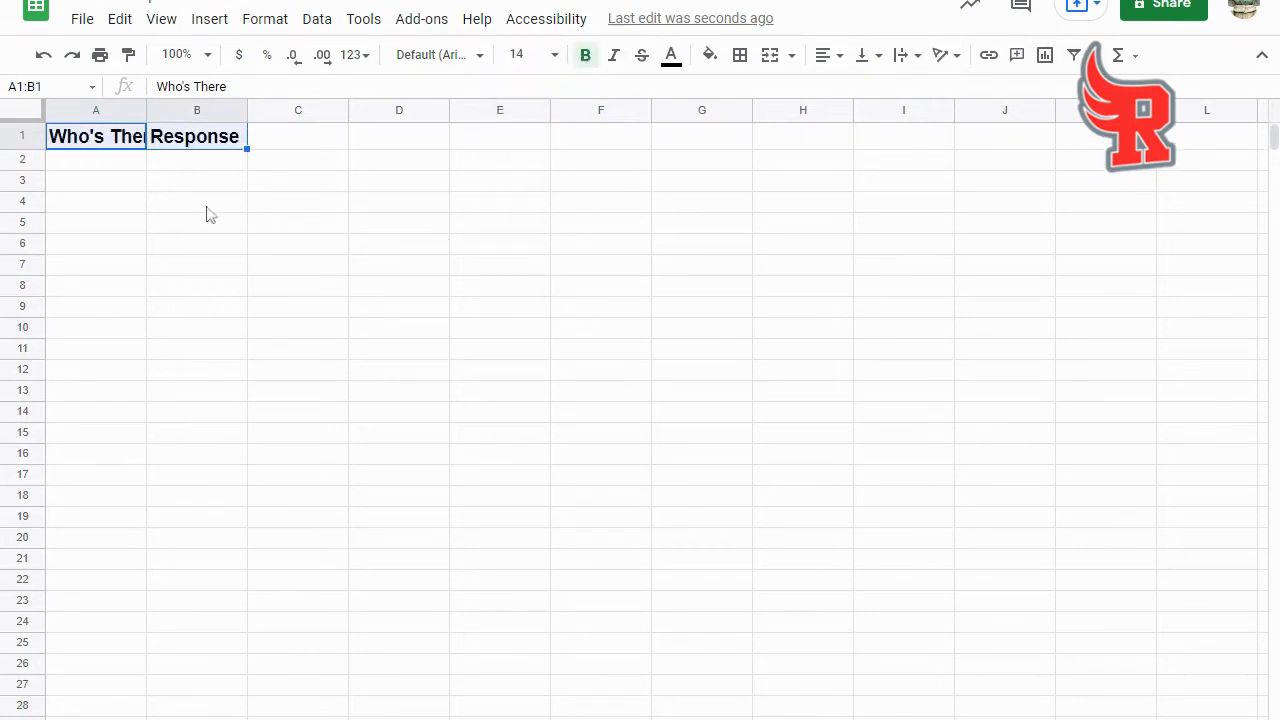
{"action": "left_click_drag", "start_coordinate": [146, 108], "coordinate": [193, 107]}
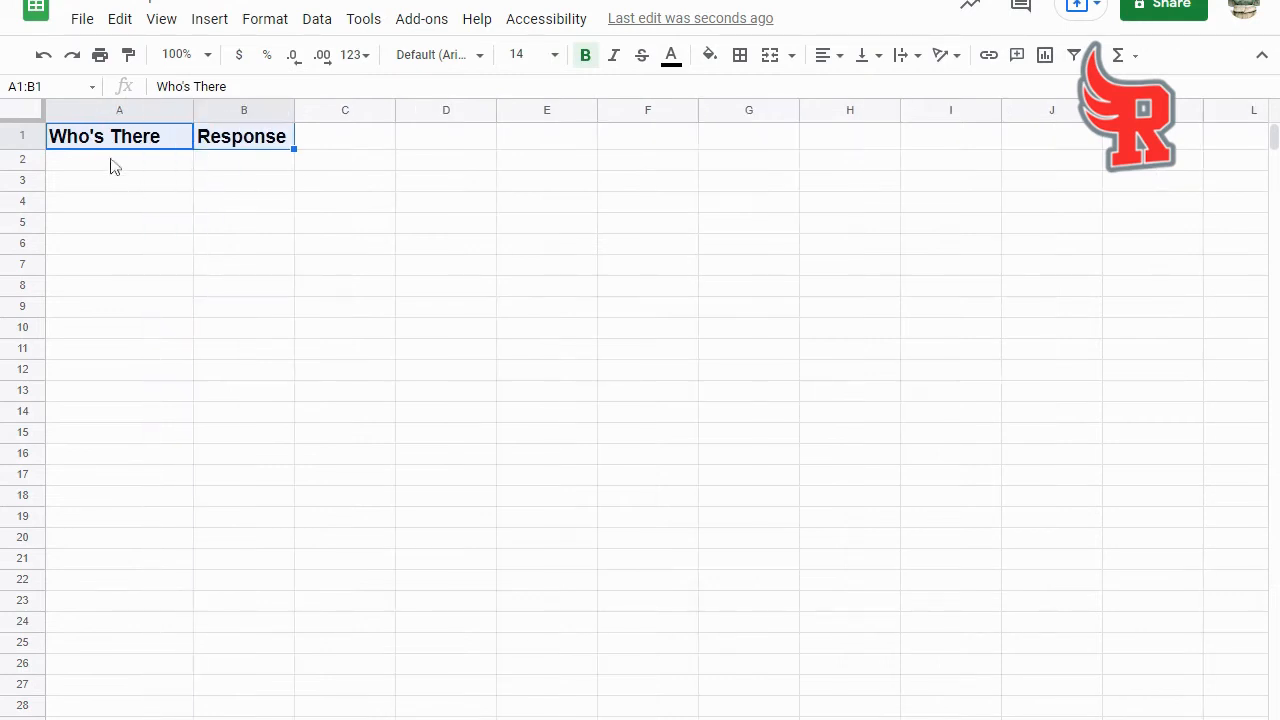
- Copy joke 4 from the jokes web page into row 2, with "Figs." in A2 and its punchline in B2
{"action": "left_click", "coordinate": [113, 162]}
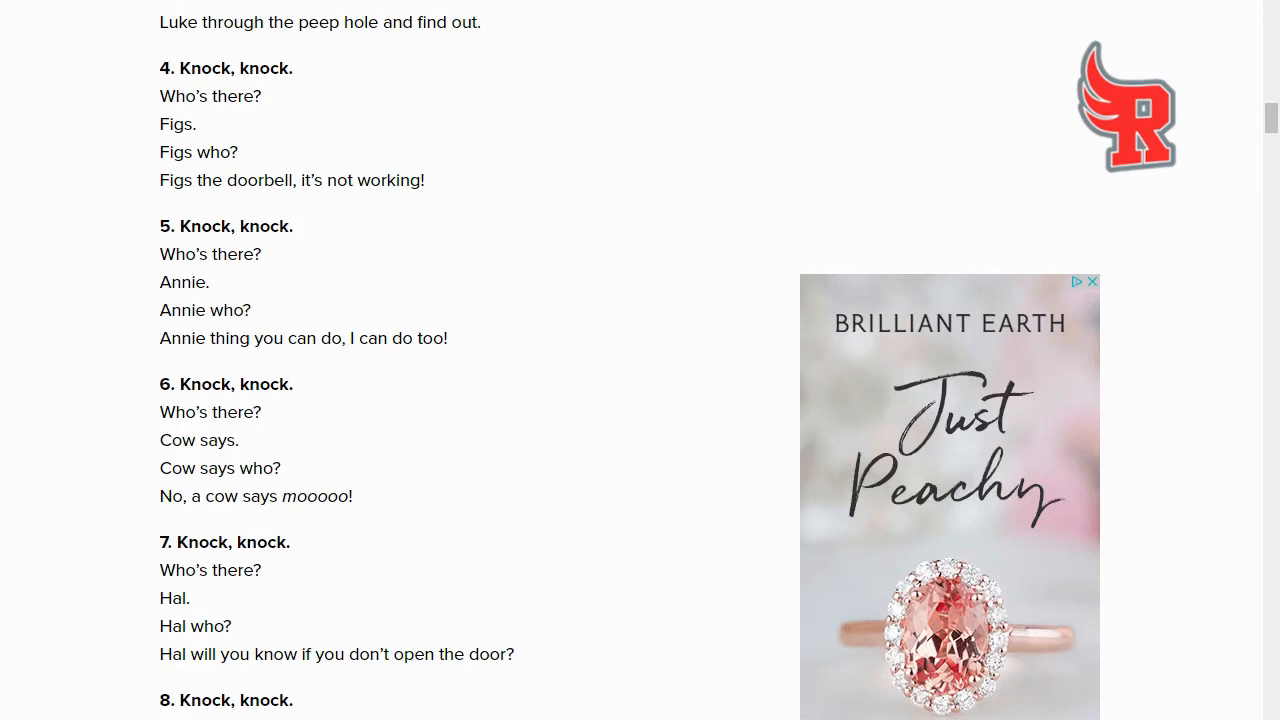
{"action": "left_click_drag", "start_coordinate": [160, 124], "coordinate": [203, 133]}
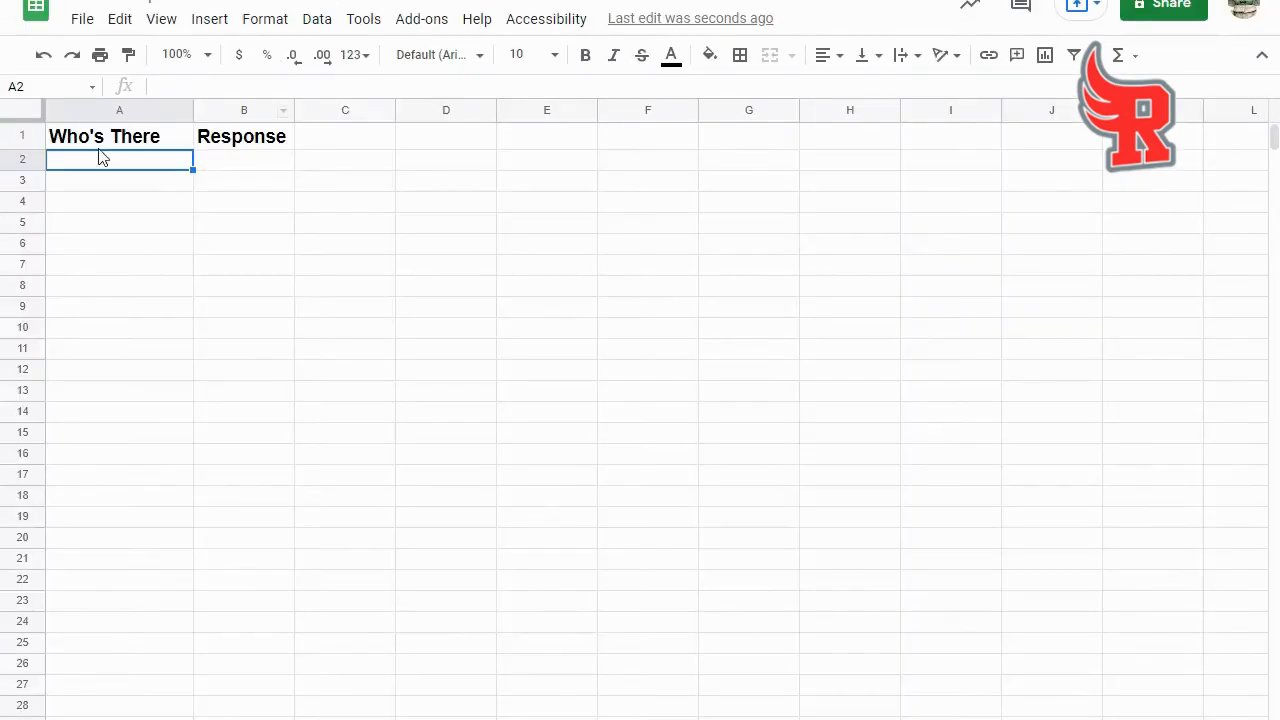
{"action": "type", "text": "Figs."}
{"action": "left_click", "coordinate": [237, 163]}
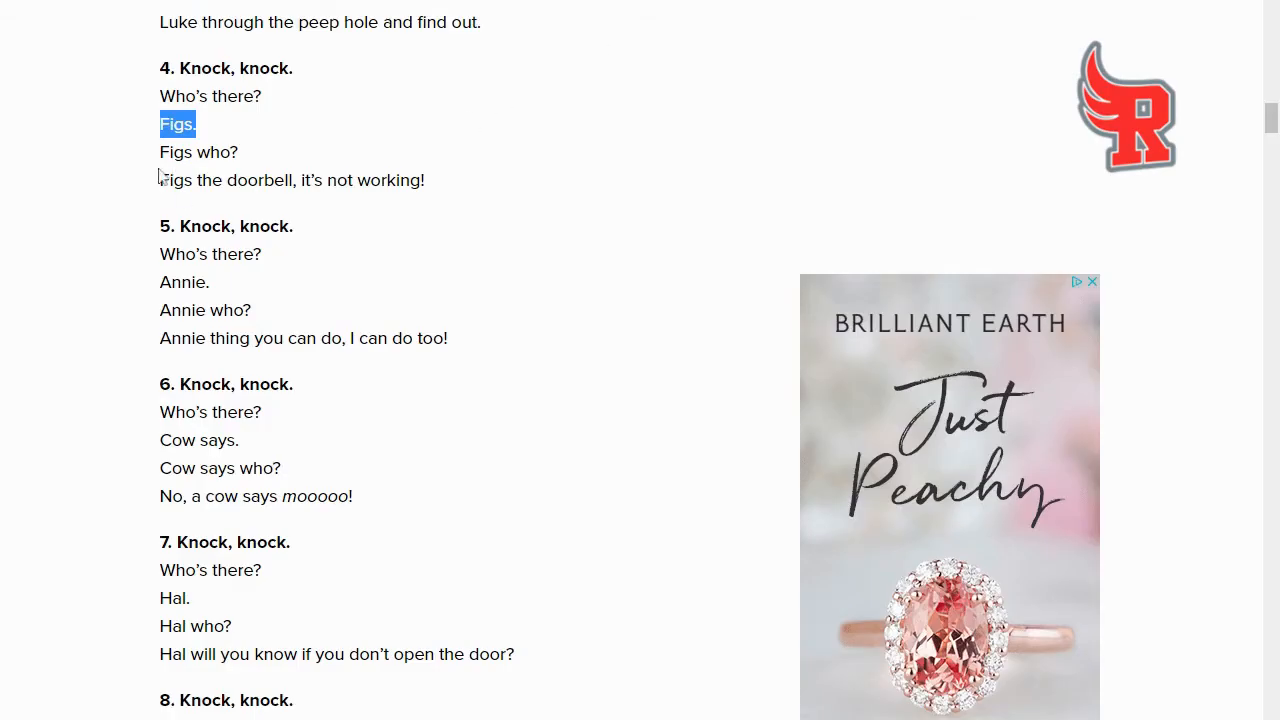
{"action": "left_click_drag", "start_coordinate": [162, 182], "coordinate": [432, 186]}
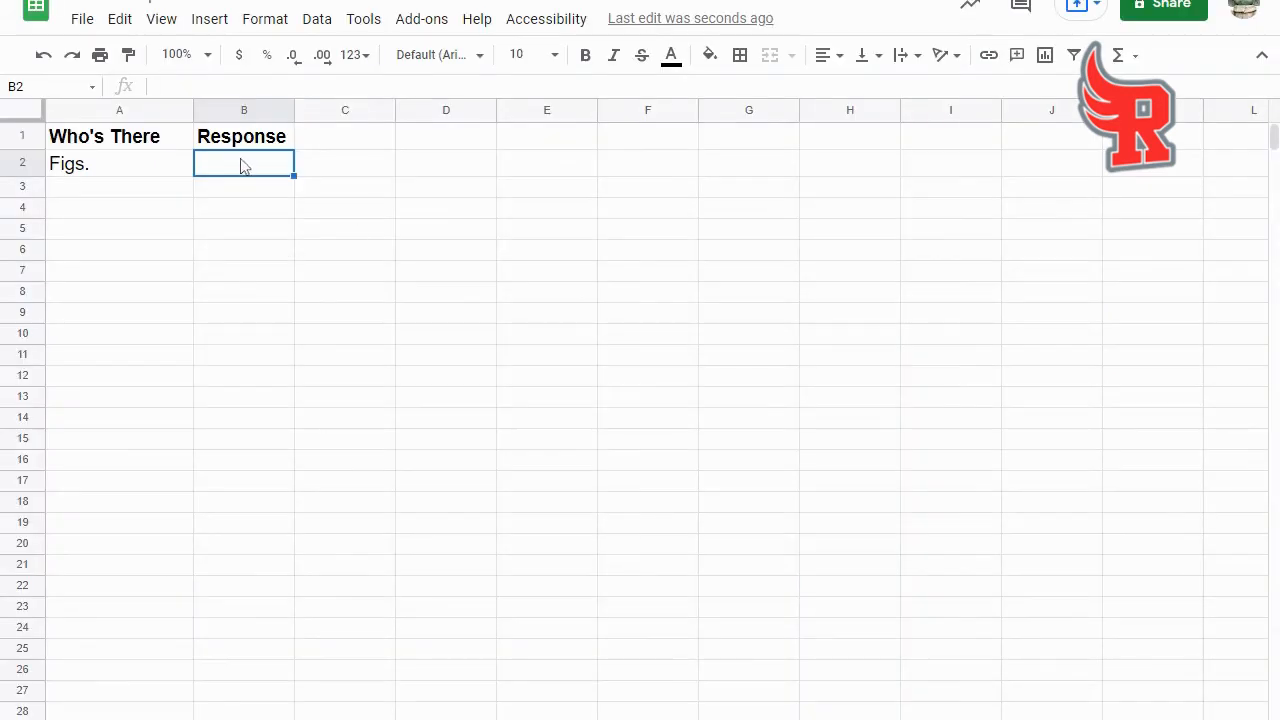
{"action": "type", "text": "Figs the doorbell, it’s not working!"}
- Copy joke 5 from the web page into row 3, with "Annie." in A3 and its punchline in B3
{"action": "left_click", "coordinate": [80, 193]}
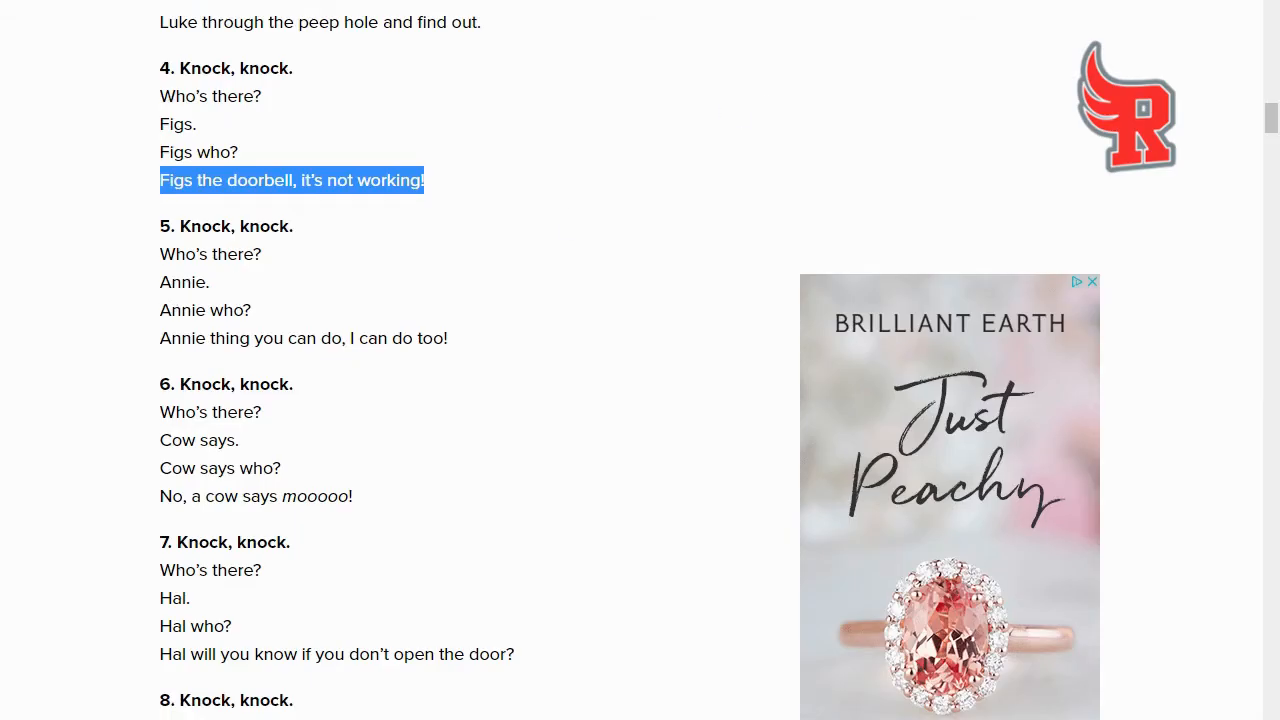
{"action": "left_click_drag", "start_coordinate": [160, 282], "coordinate": [212, 286]}
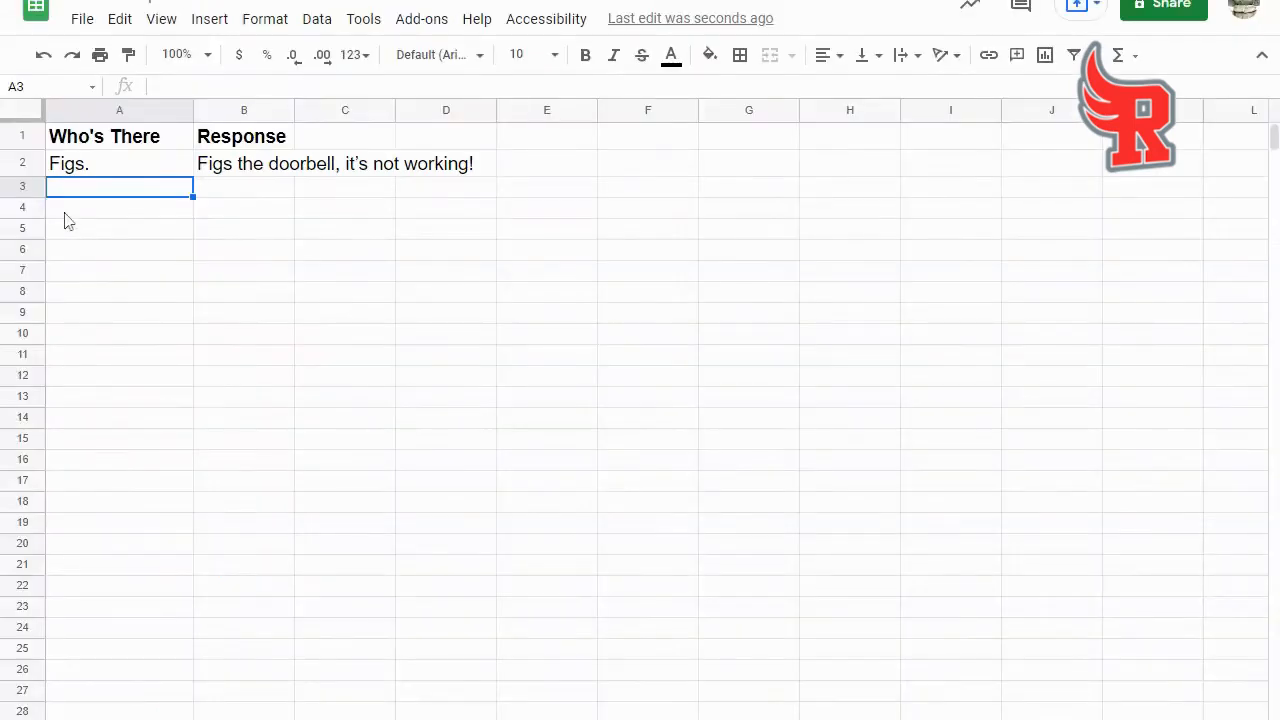
{"action": "type", "text": "Annie."}
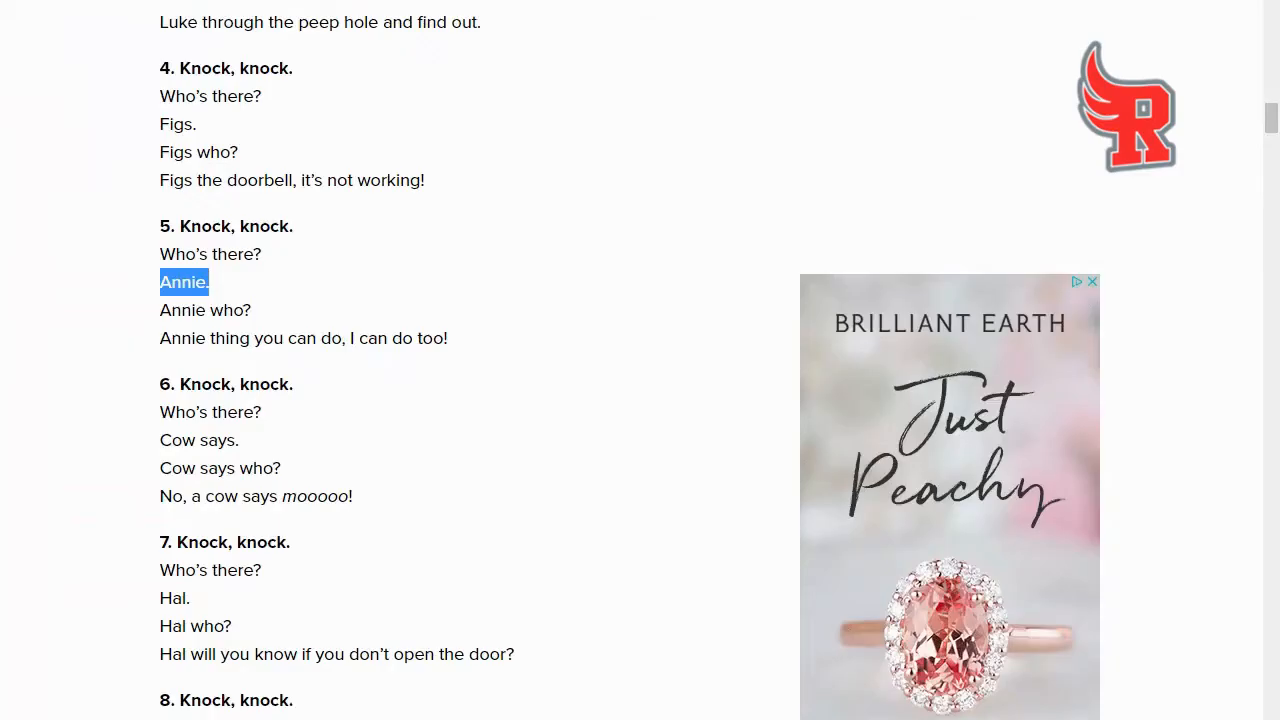
{"action": "left_click_drag", "start_coordinate": [160, 338], "coordinate": [455, 345]}
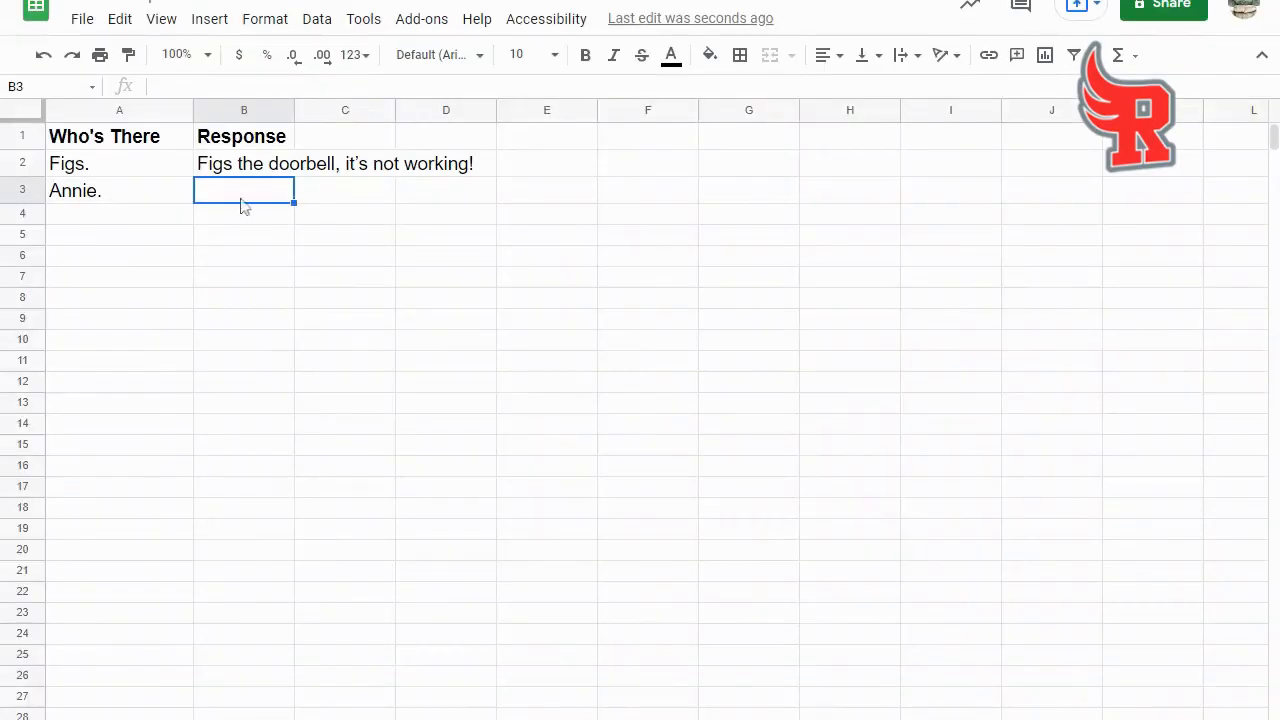
{"action": "type", "text": "Annie thing you can do, I can do too!"}
- Copy joke 6 from the web page into row 4, with "Cow says." in A4 and its punchline in B4
{"action": "left_click", "coordinate": [96, 220]}
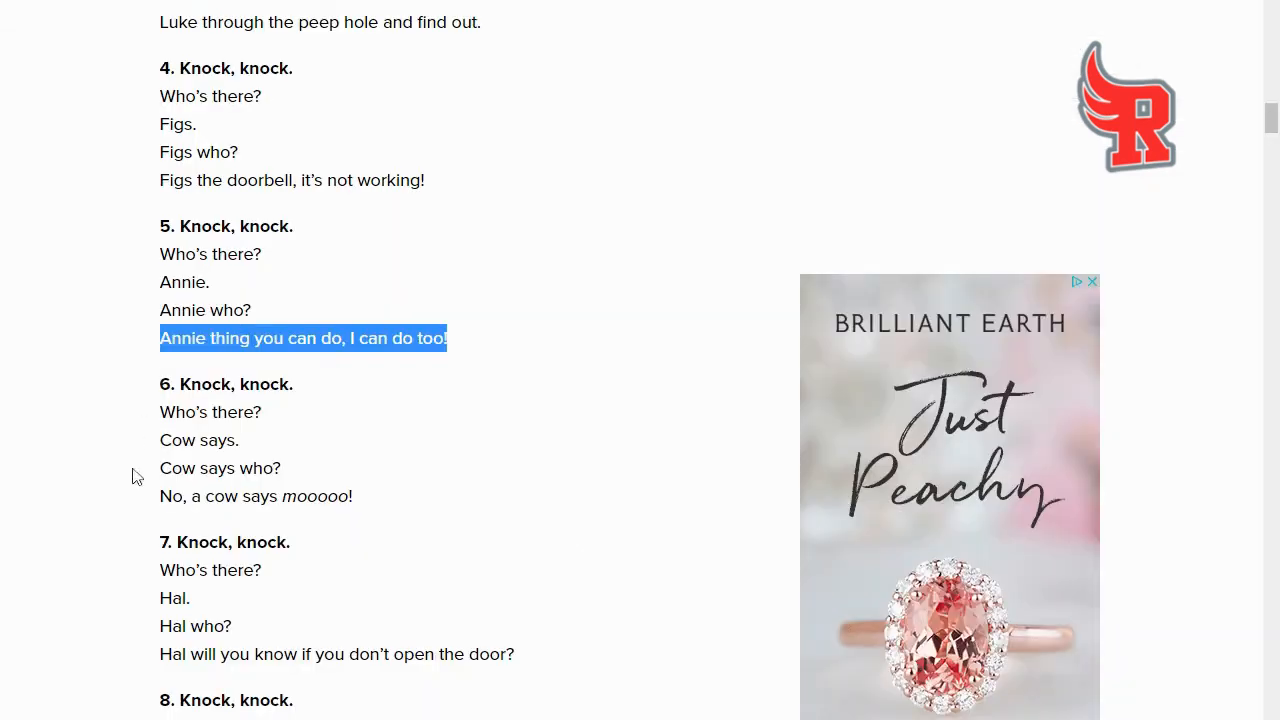
{"action": "left_click_drag", "start_coordinate": [160, 440], "coordinate": [252, 440]}
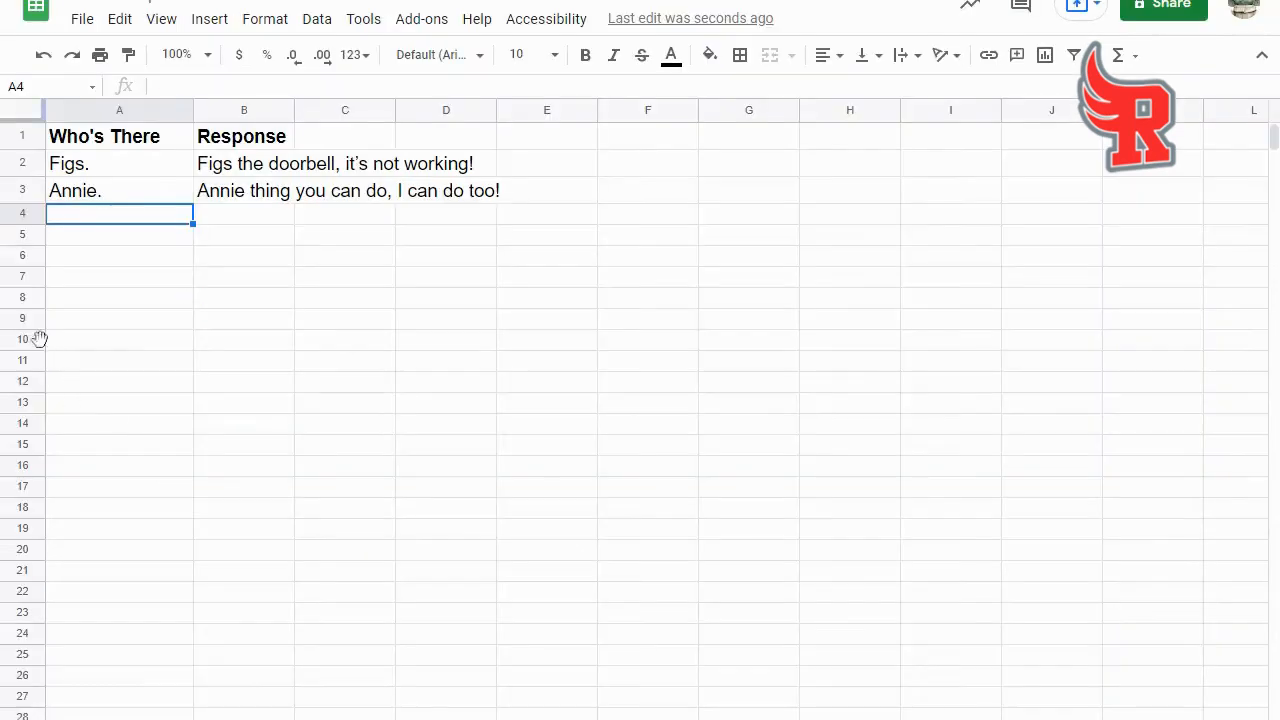
{"action": "type", "text": "Cow says."}
{"action": "left_click", "coordinate": [274, 212]}
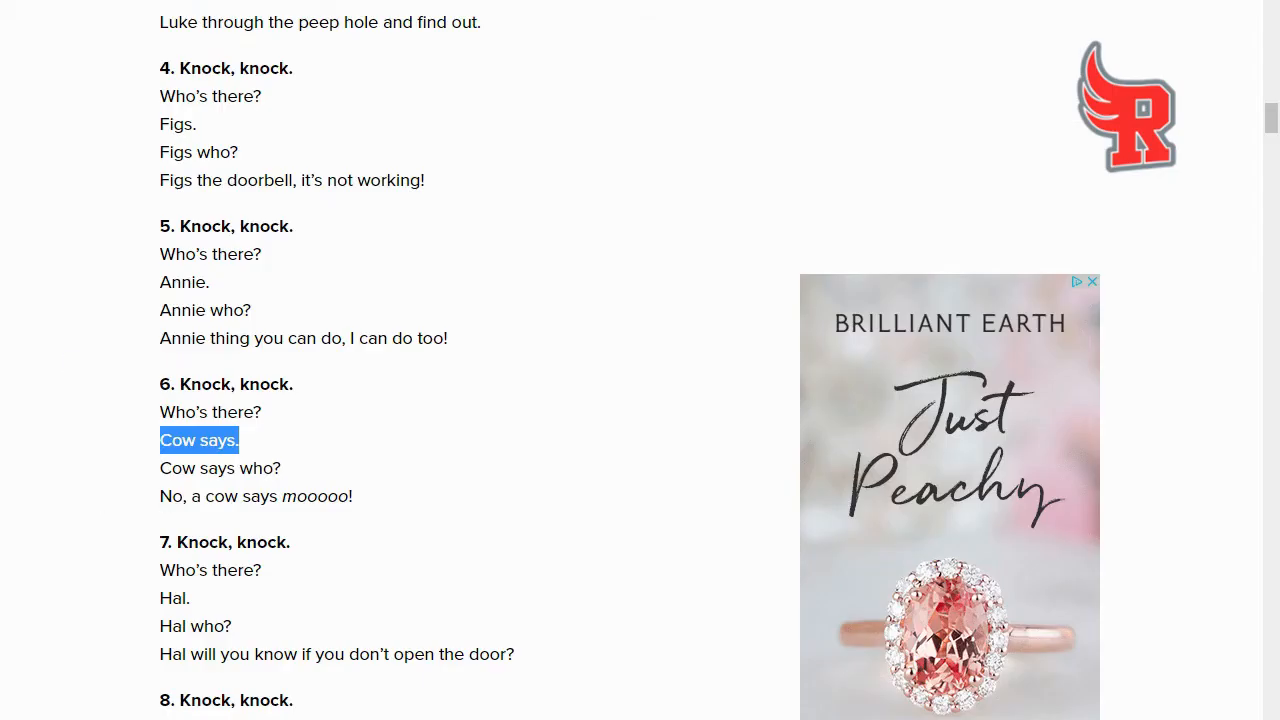
{"action": "left_click_drag", "start_coordinate": [158, 496], "coordinate": [368, 506]}
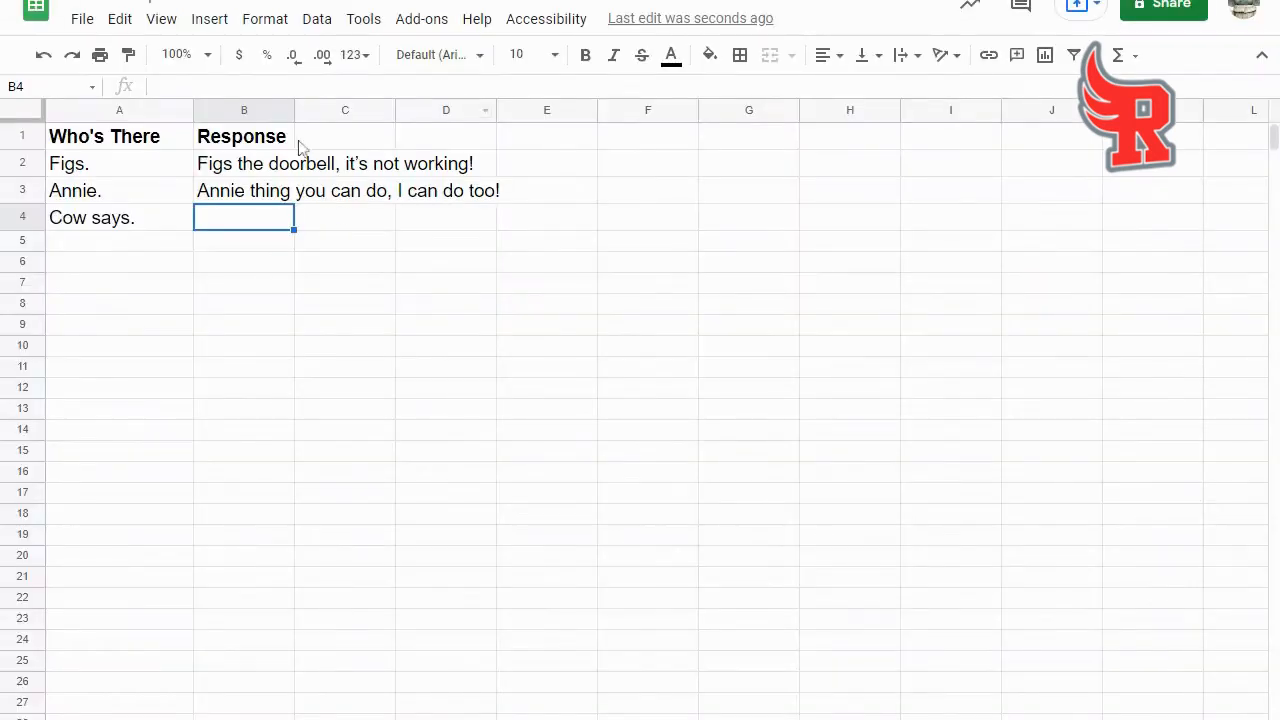
{"action": "type", "text": "No, a cow says mooooo!"}
- Copy joke 7 from the web page into row 5, with "Hal." in A5 and its punchline in B5
{"action": "left_click", "coordinate": [122, 245]}
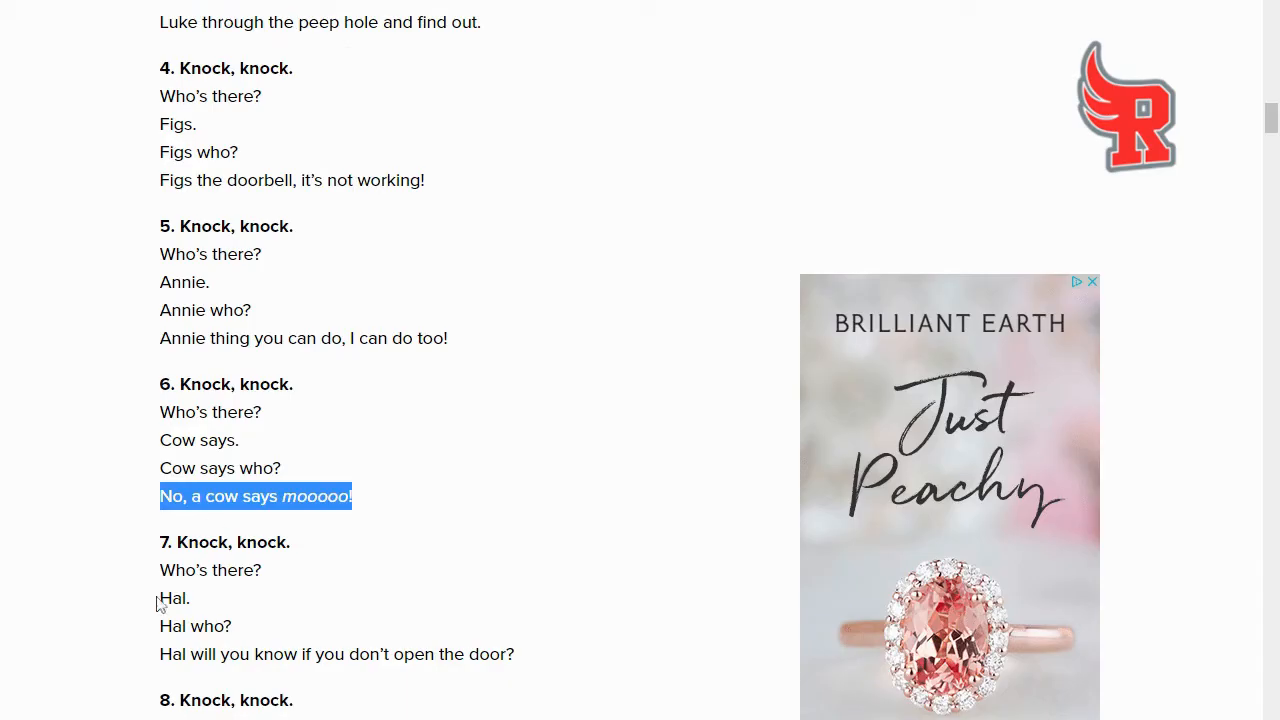
{"action": "left_click_drag", "start_coordinate": [160, 598], "coordinate": [210, 612]}
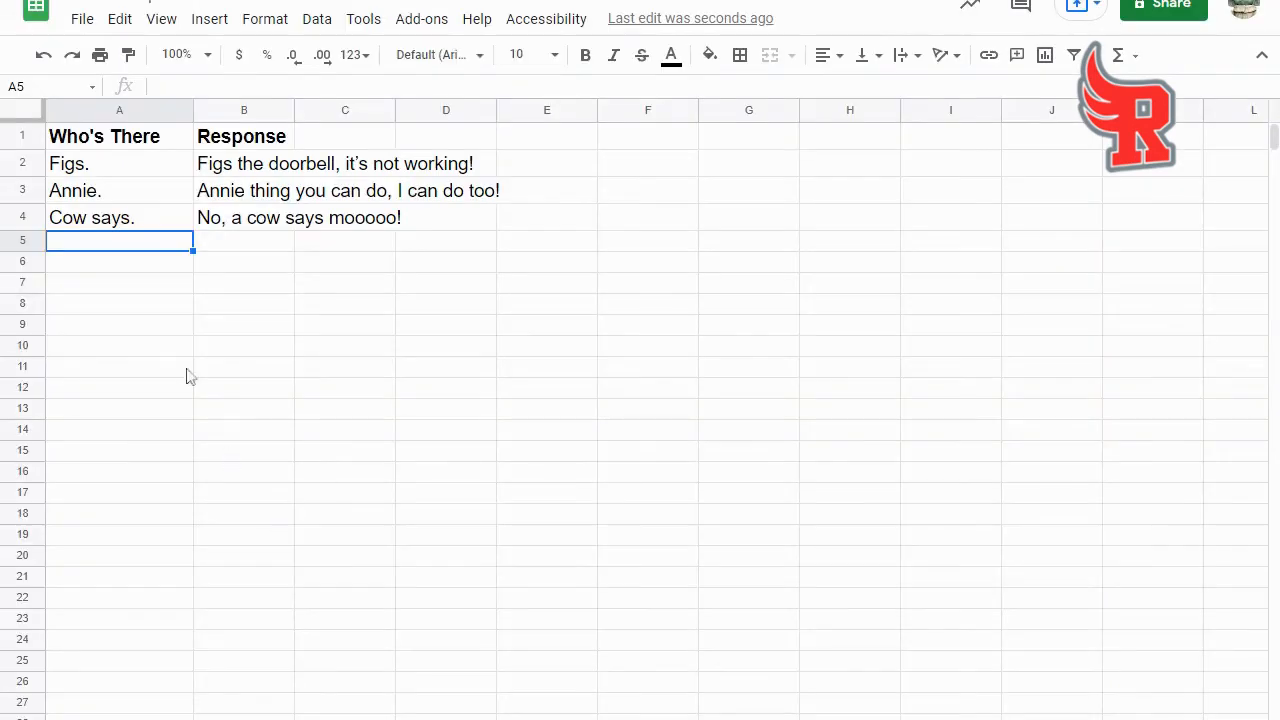
{"action": "type", "text": "Hal."}
{"action": "left_click", "coordinate": [271, 250]}
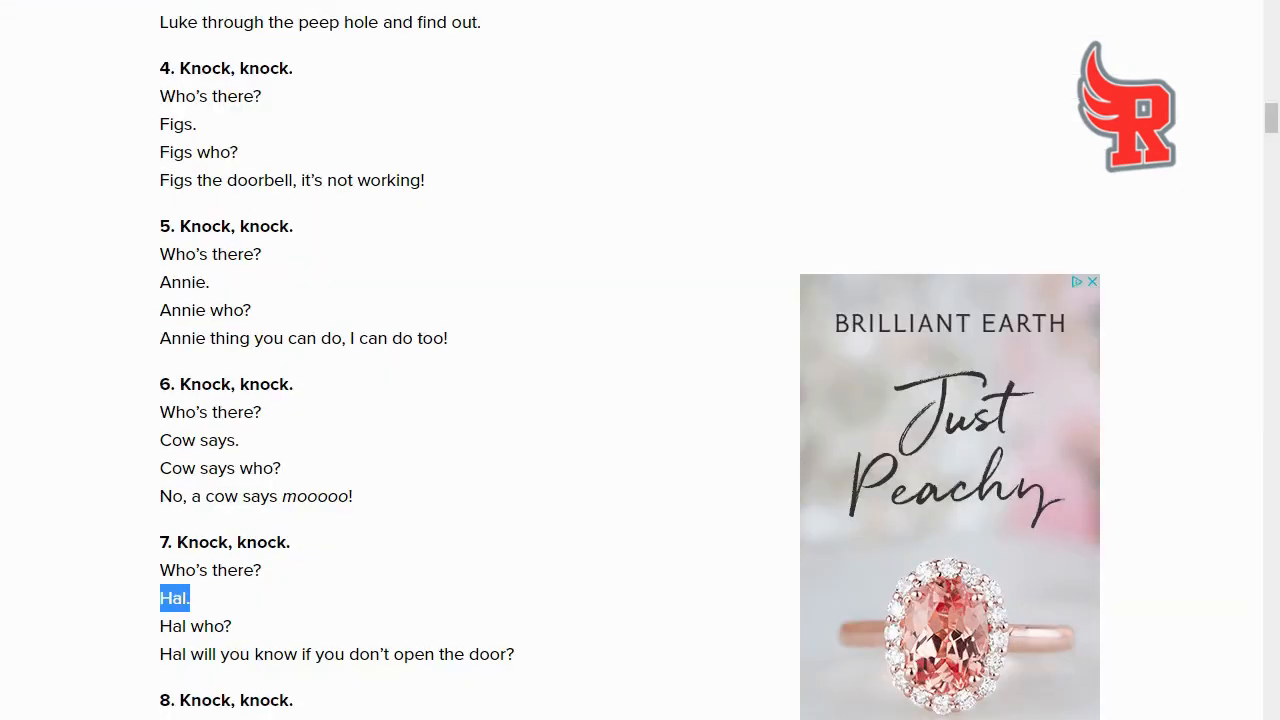
{"action": "left_click_drag", "start_coordinate": [160, 654], "coordinate": [582, 654]}
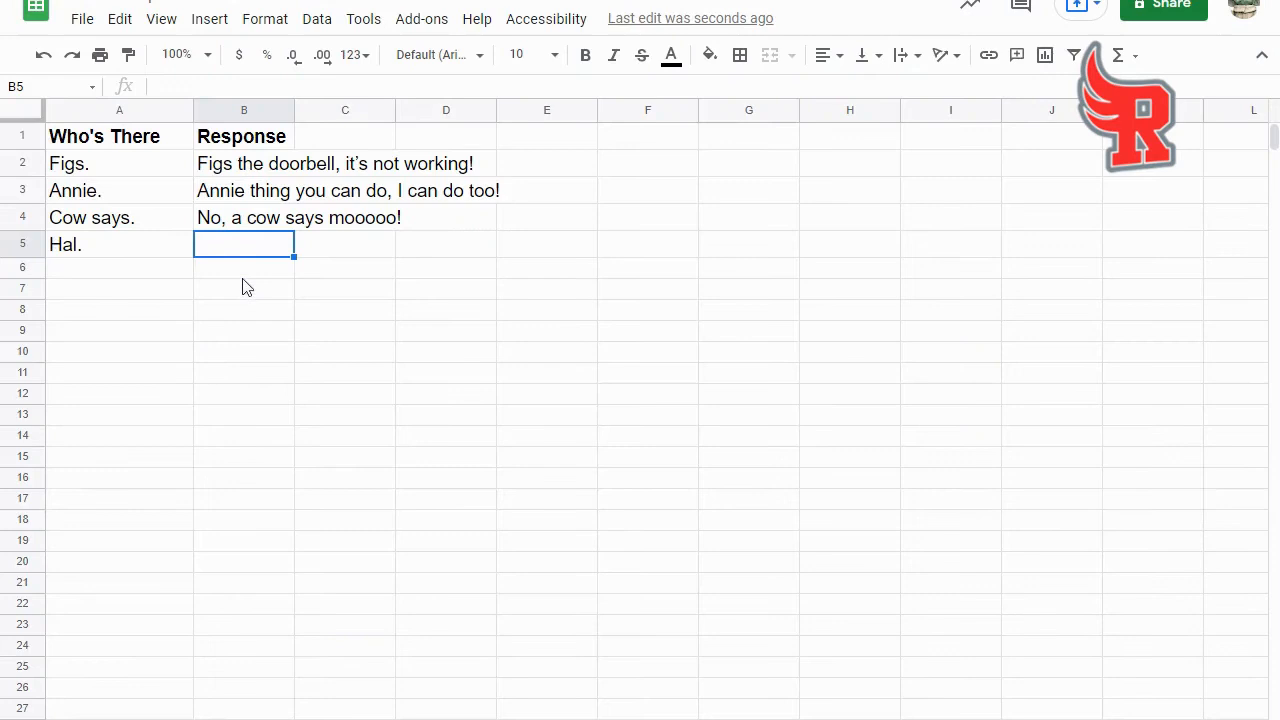
{"action": "type", "text": "Hal will you know if you don't open the door?"}
- Copy the next joke from the web page into row 6, with "Alice." in A6 and "Alice fair in love and war." in B6
{"action": "left_click", "coordinate": [89, 274]}
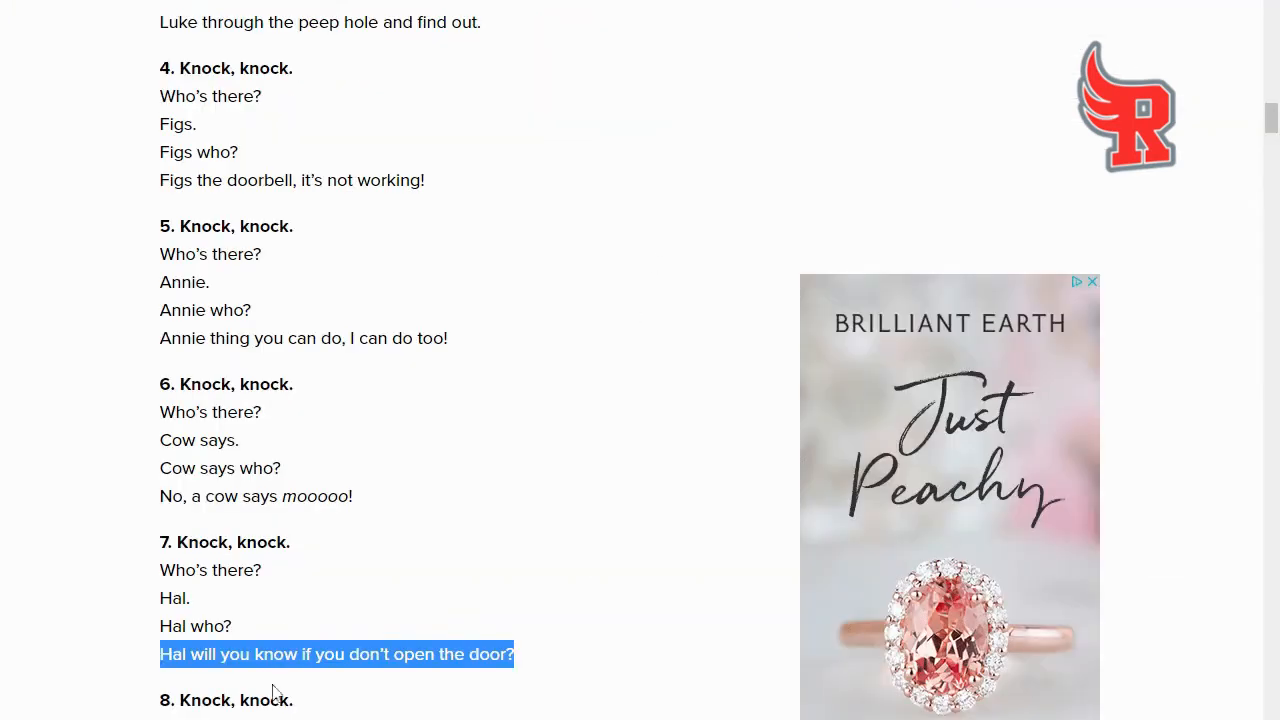
{"action": "key", "text": "ctrl+a"}
{"action": "left_click", "coordinate": [272, 690]}
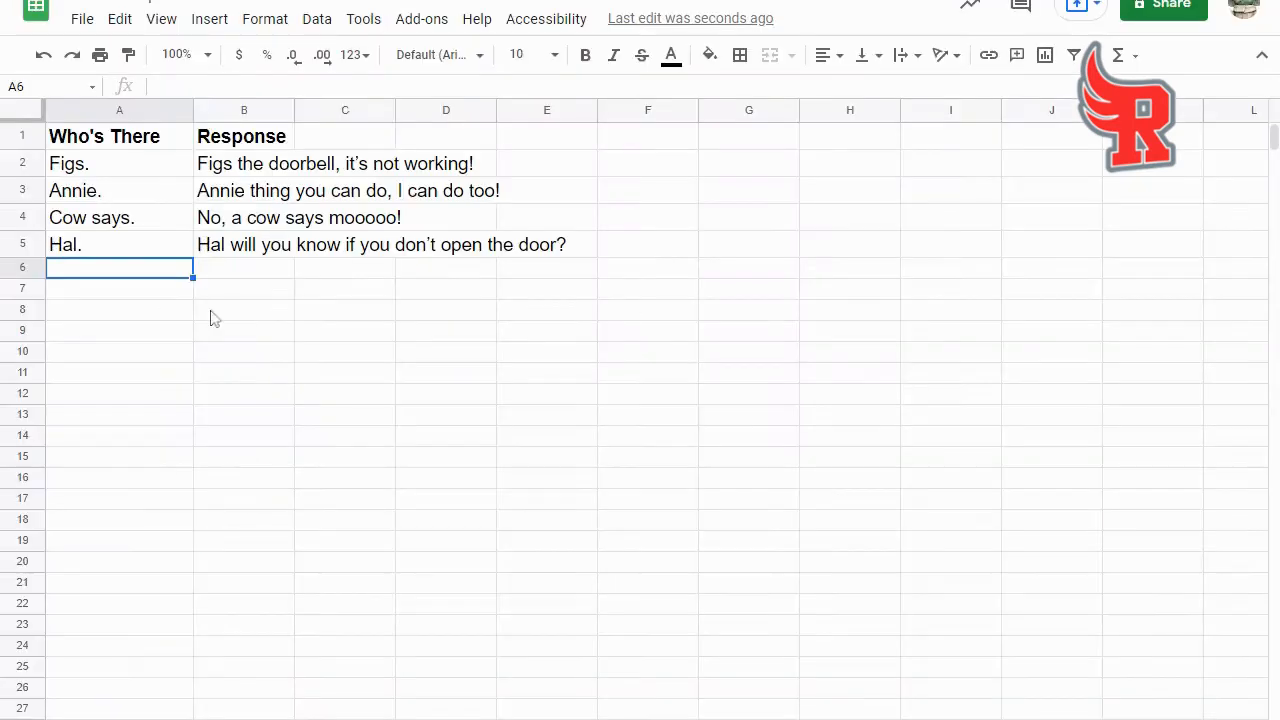
{"action": "type", "text": "Alice."}
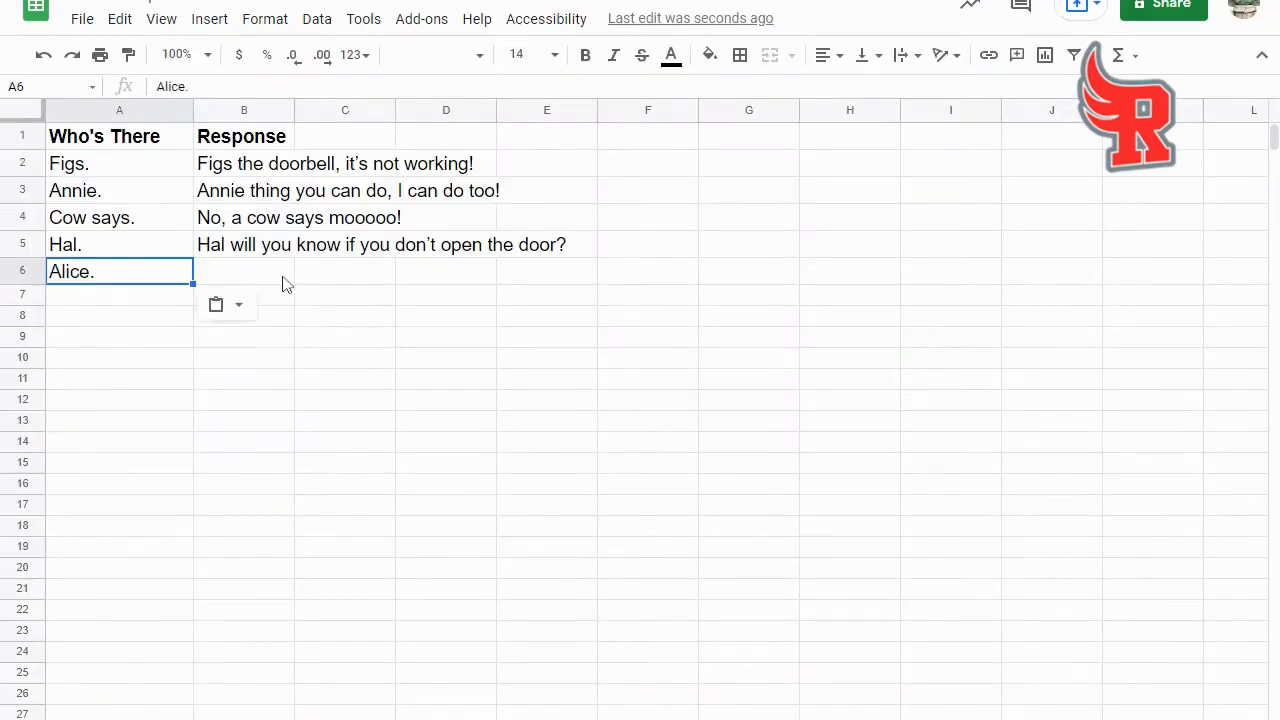
{"action": "key", "text": "Tab"}
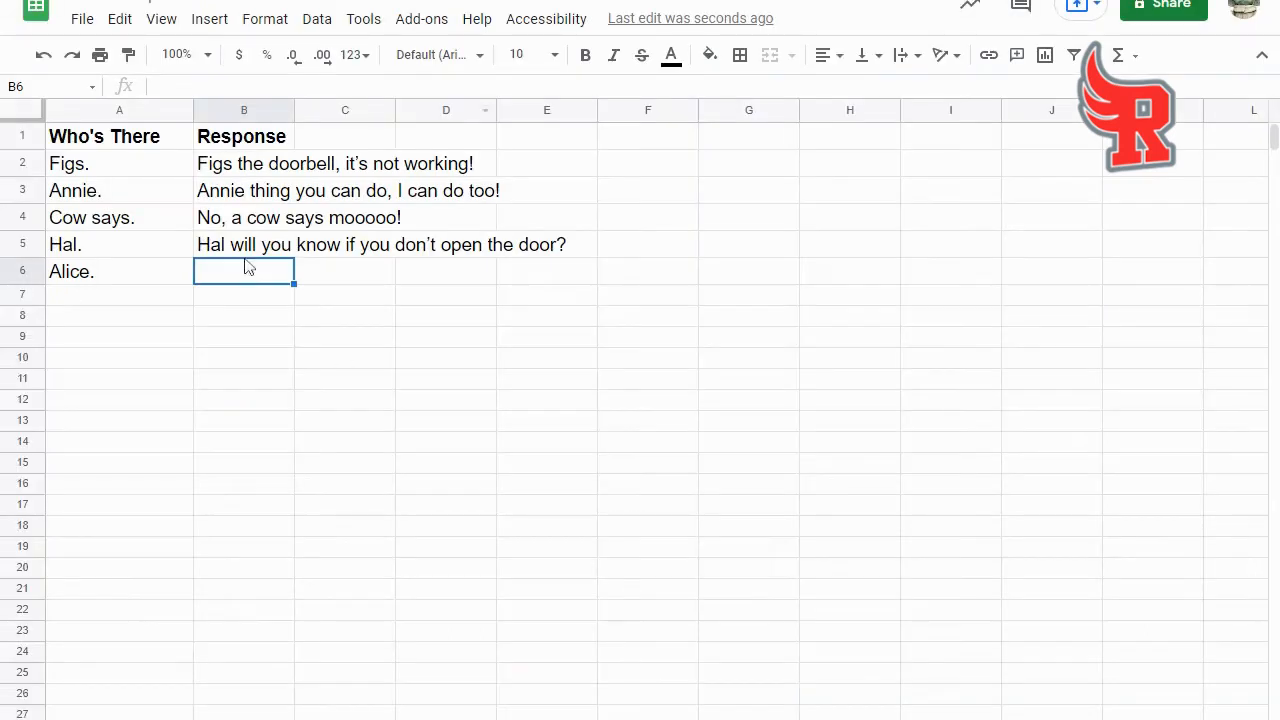
{"action": "type", "text": "Alice fair in love and war."}
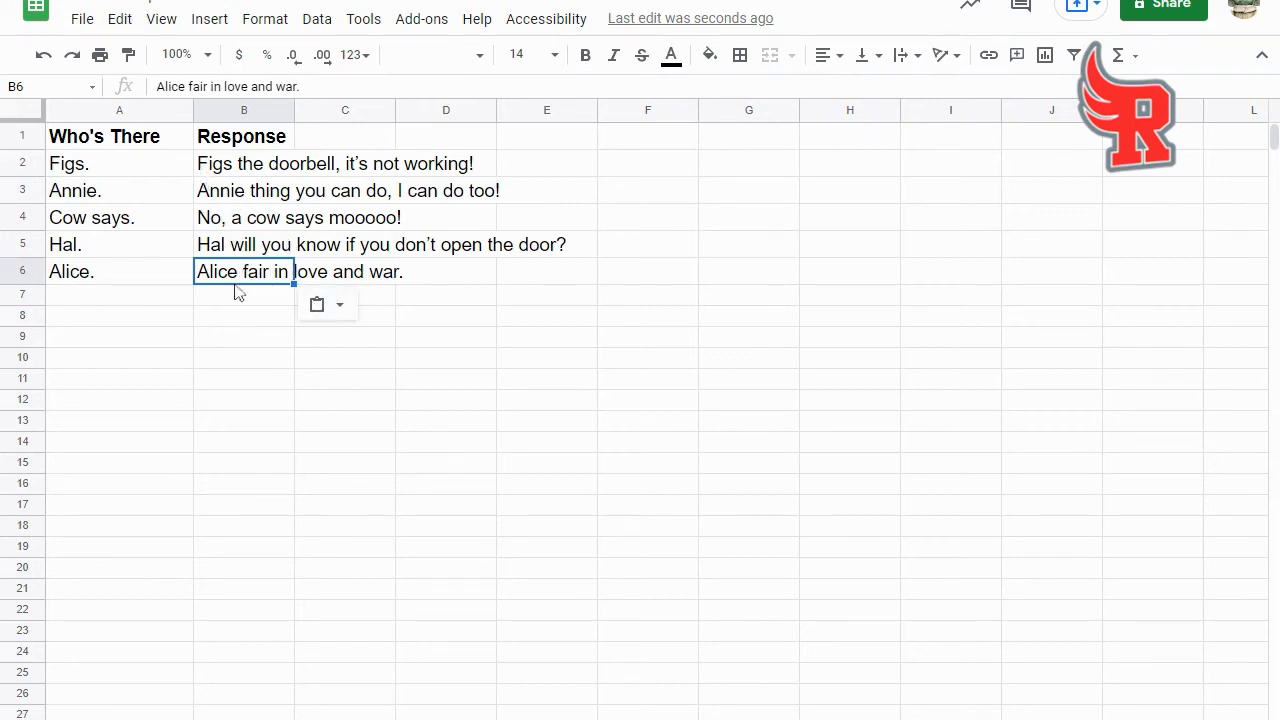
{"action": "left_click", "coordinate": [87, 300]}
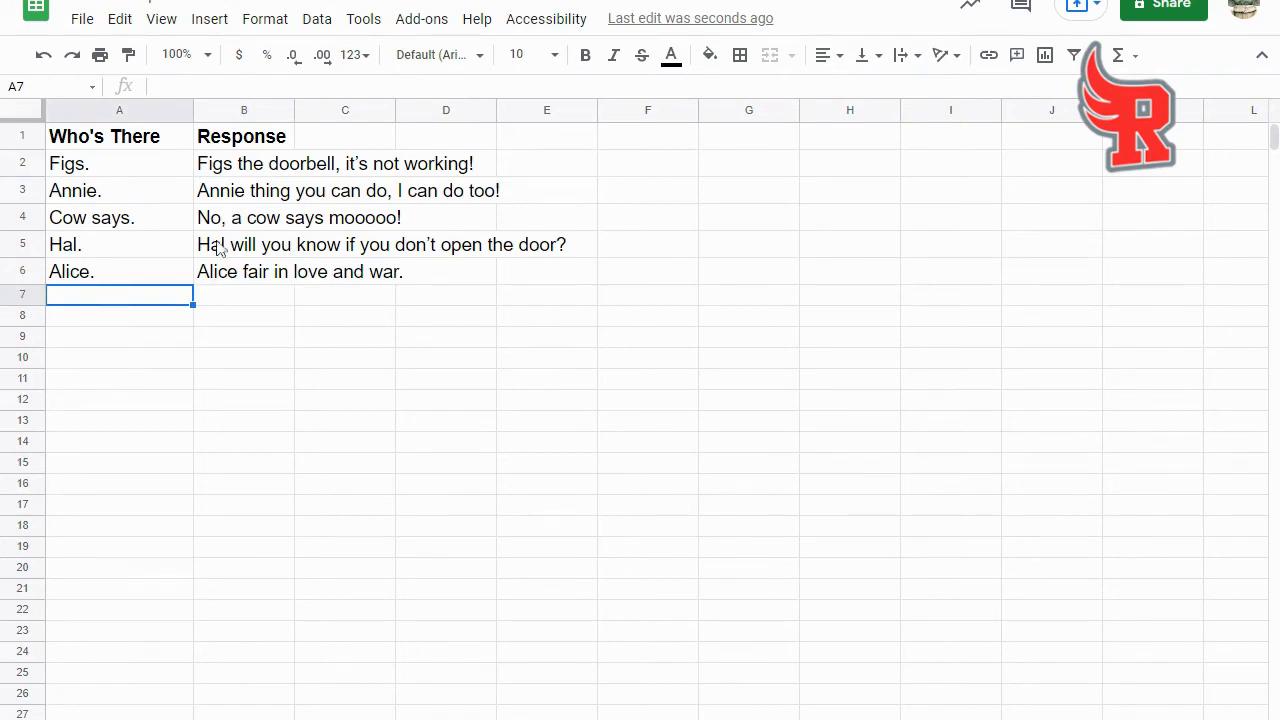
- Search the Google Workspace Marketplace for the "autocrat" add-on
{"action": "left_click", "coordinate": [415, 28]}
{"action": "mouse_move", "coordinate": [447, 118]}
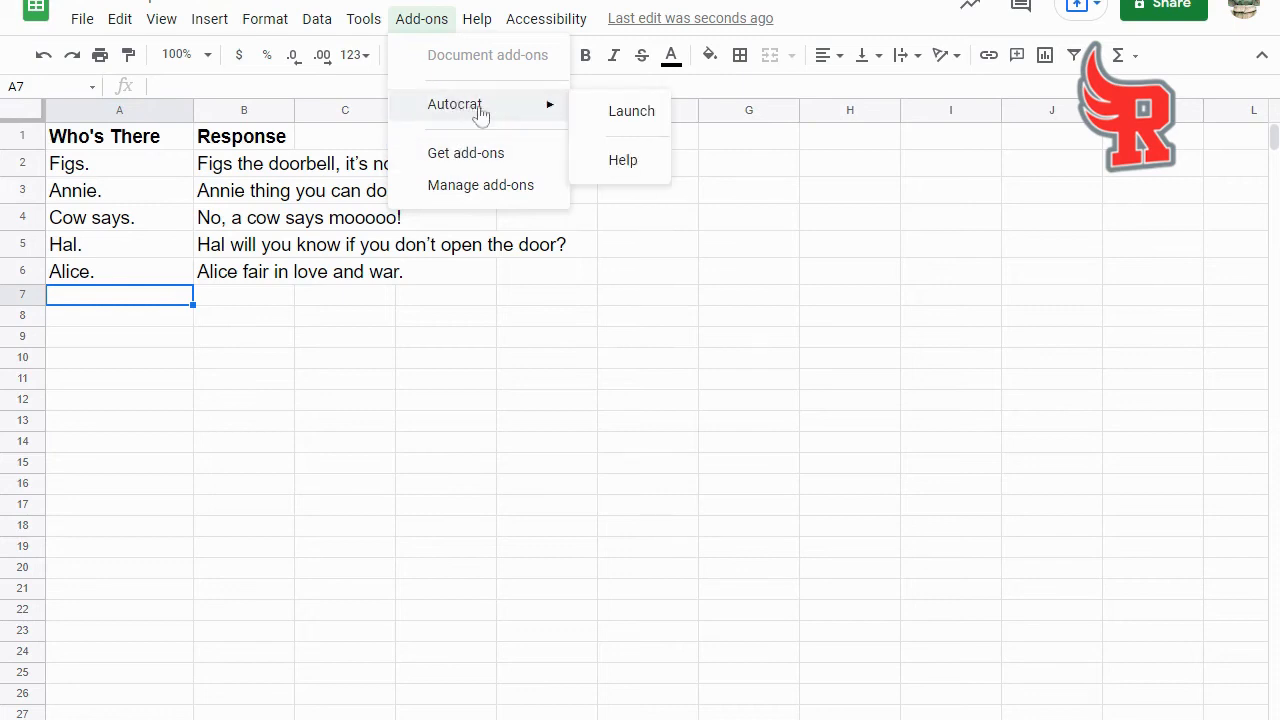
{"action": "left_click", "coordinate": [466, 155]}
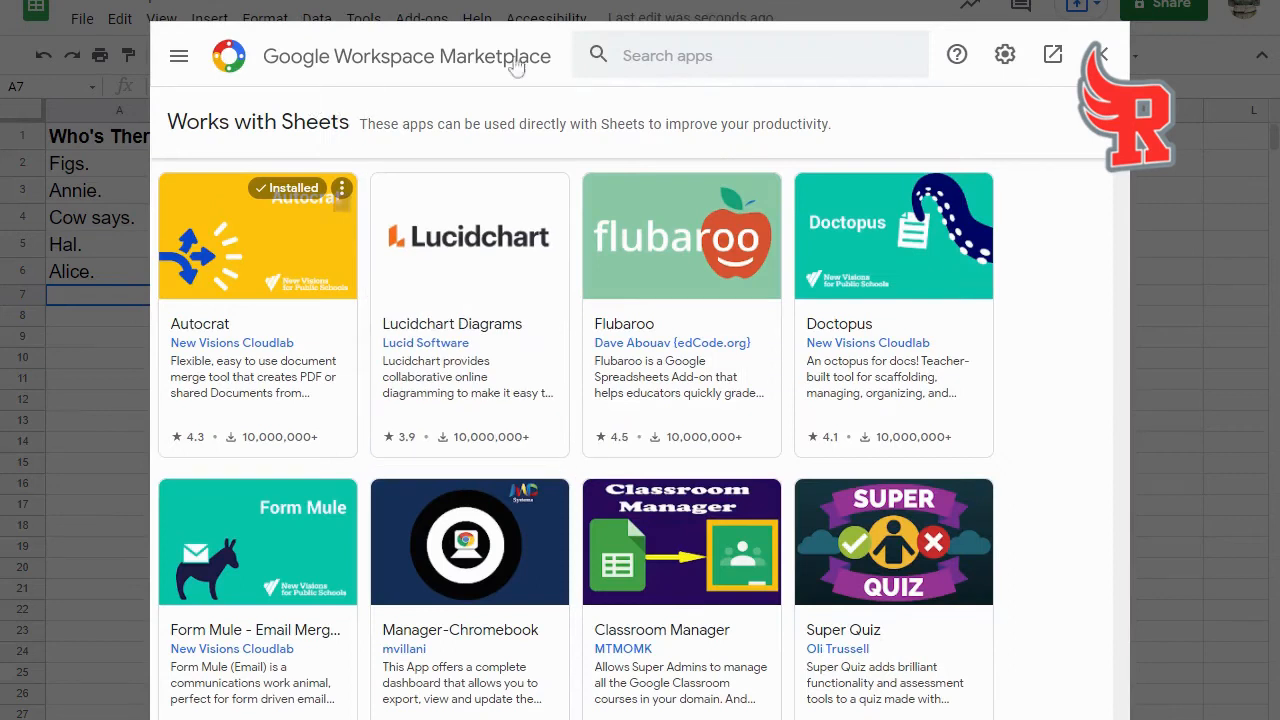
{"action": "left_click", "coordinate": [668, 55]}
{"action": "type", "text": "a"}
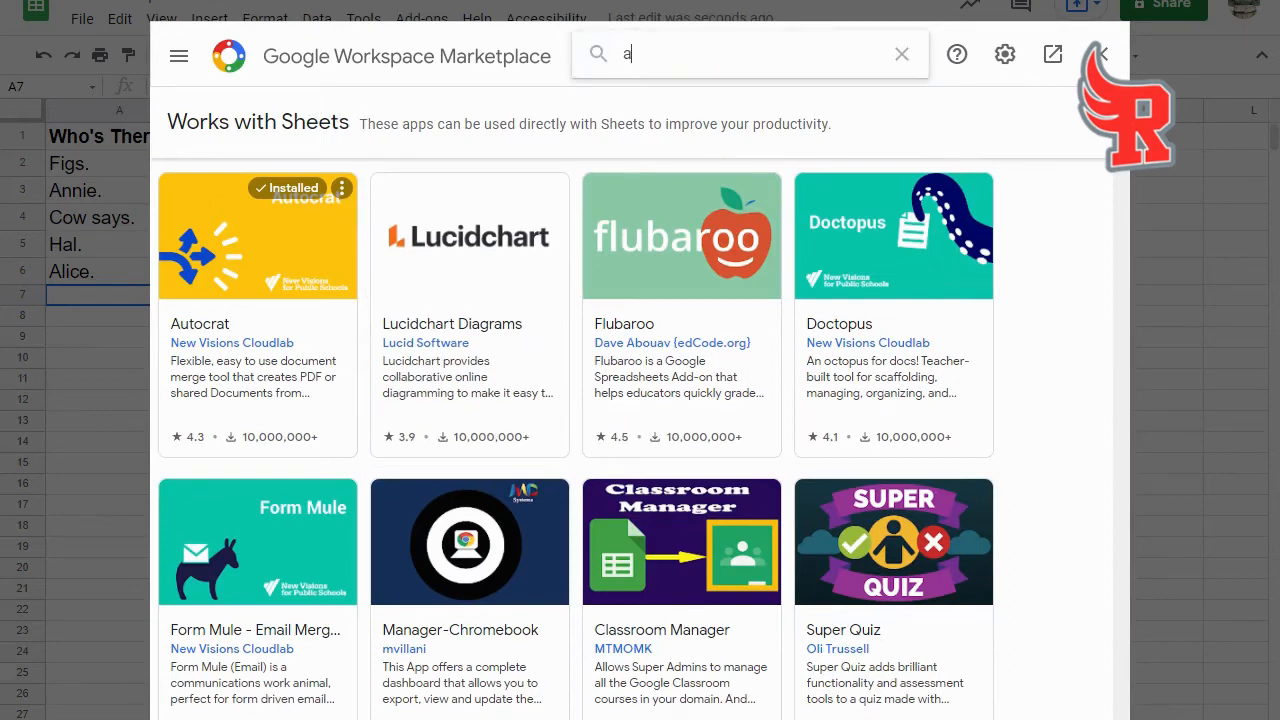
{"action": "type", "text": "utocrat"}
{"action": "key", "text": "Return"}
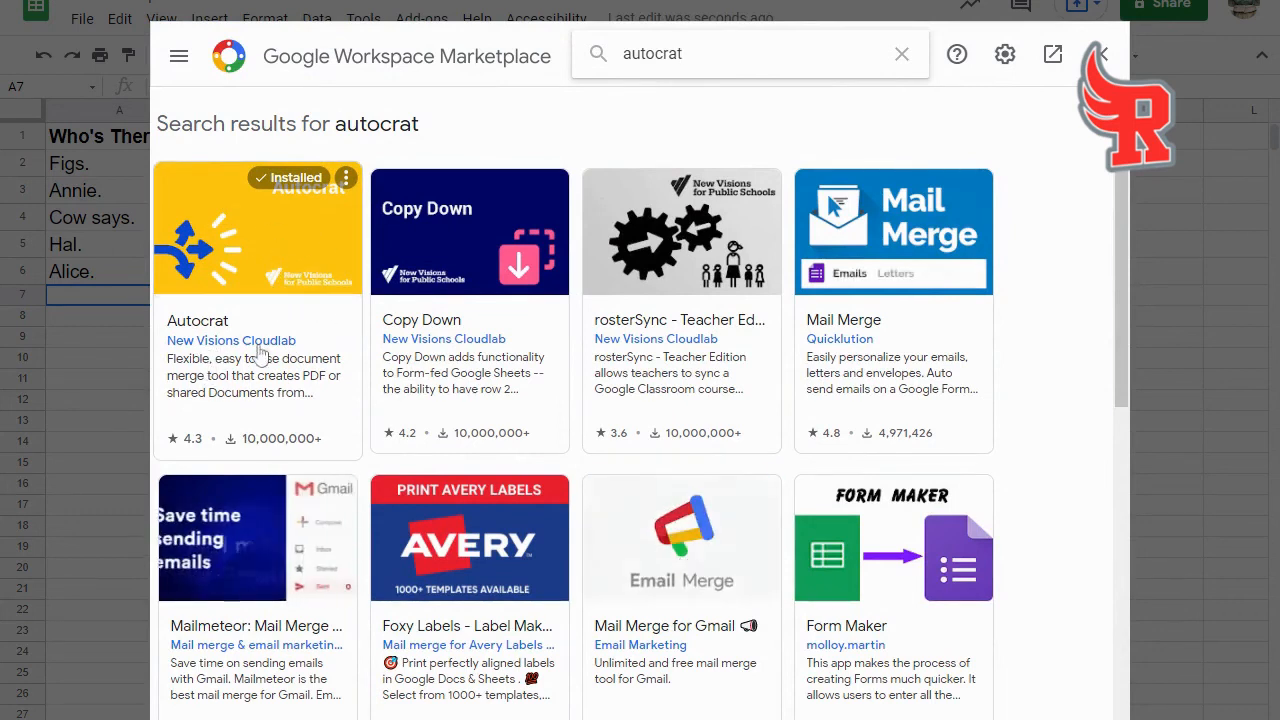
- Close the add-on marketplace and launch the Autocrat add-on for the jokes spreadsheet
{"action": "left_click", "coordinate": [1100, 55]}
{"action": "left_click", "coordinate": [420, 22]}
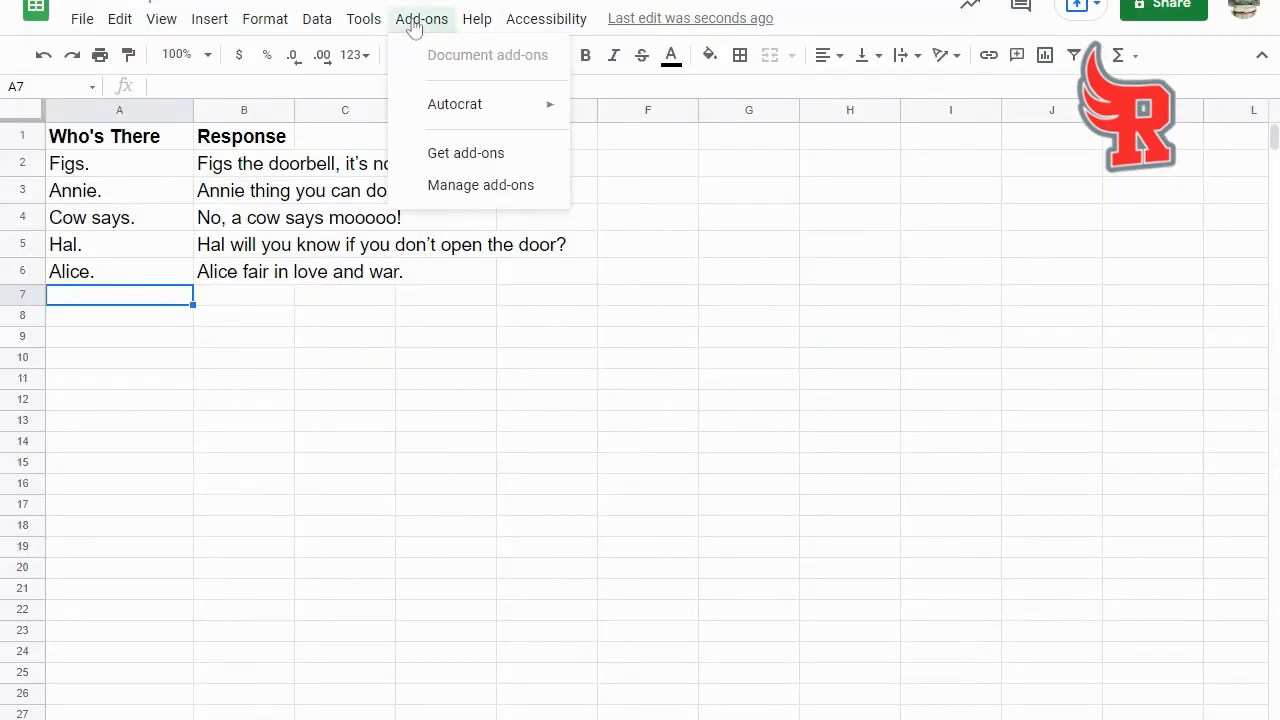
{"action": "mouse_move", "coordinate": [468, 116]}
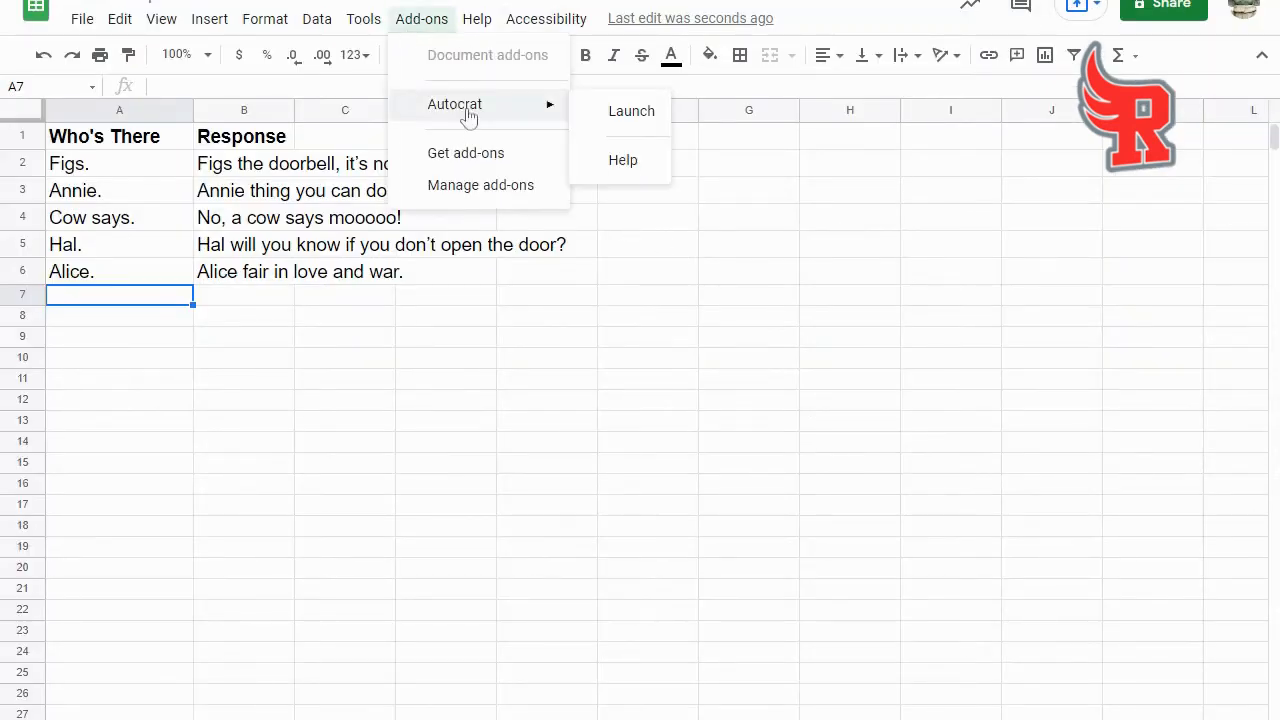
{"action": "left_click", "coordinate": [631, 113]}
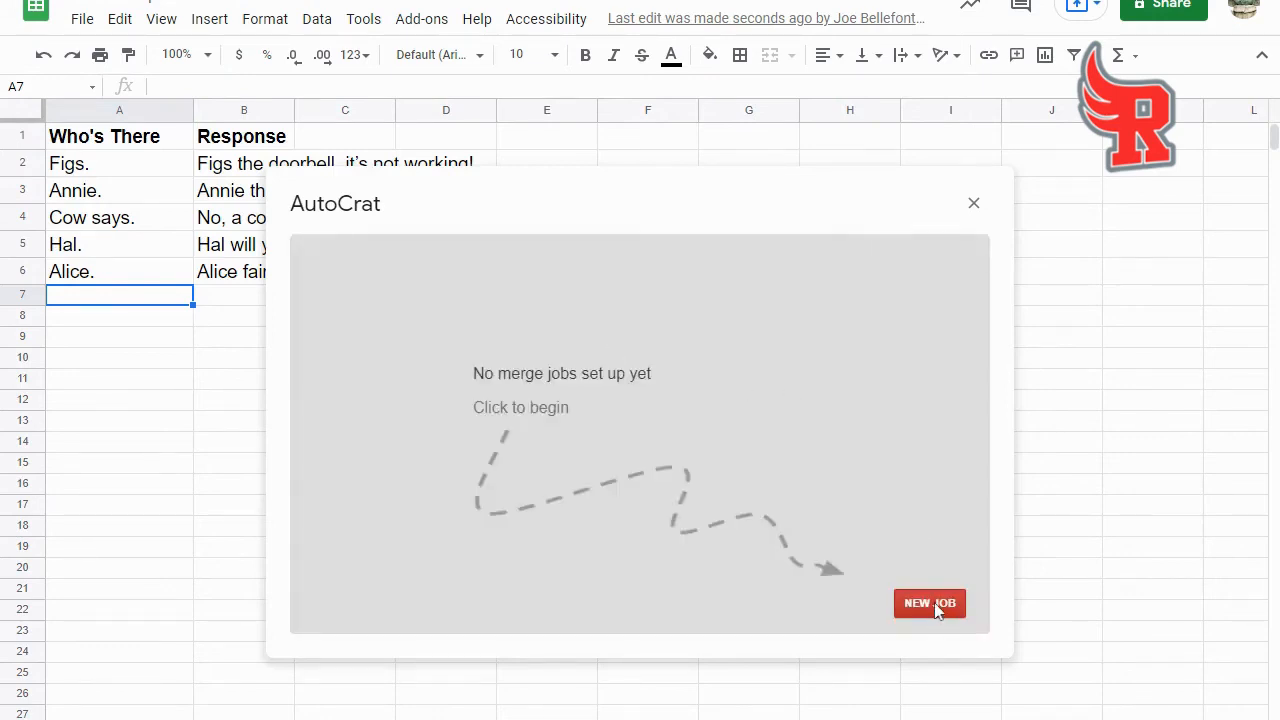
- Create a new merge job named "Knock Knock Example" and proceed to choosing its template
{"action": "left_click", "coordinate": [938, 610]}
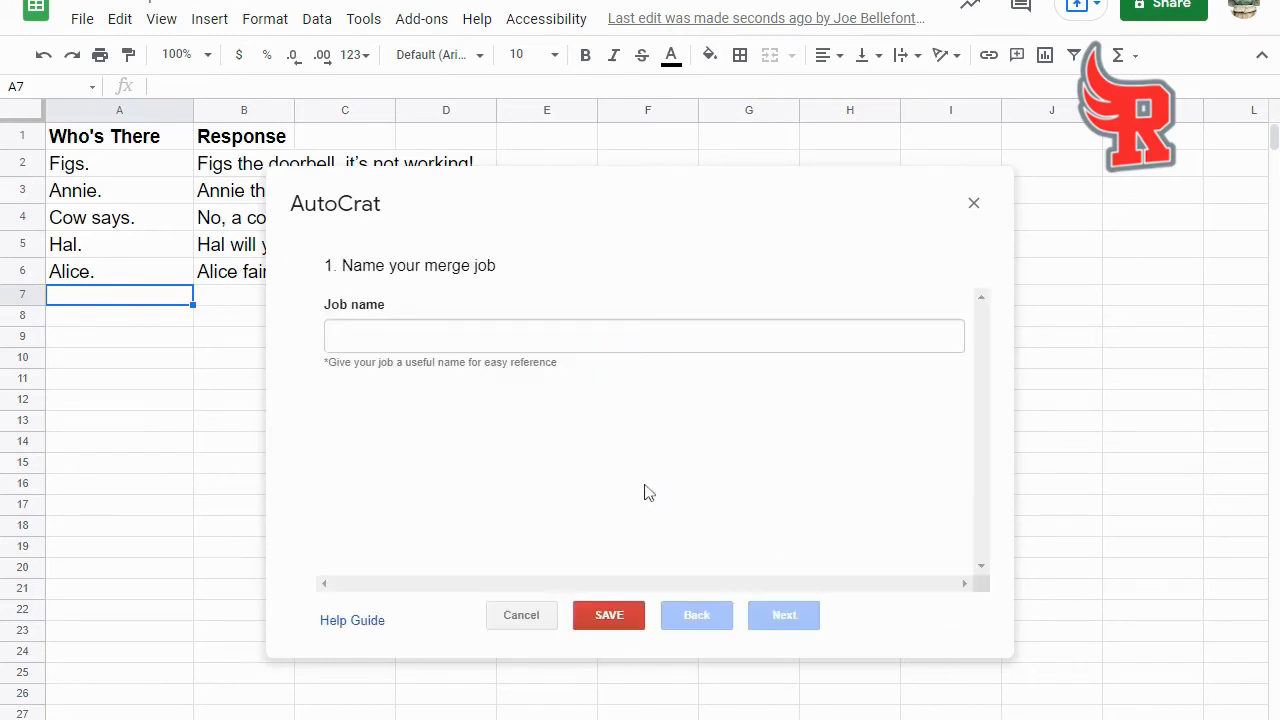
{"action": "left_click", "coordinate": [644, 336]}
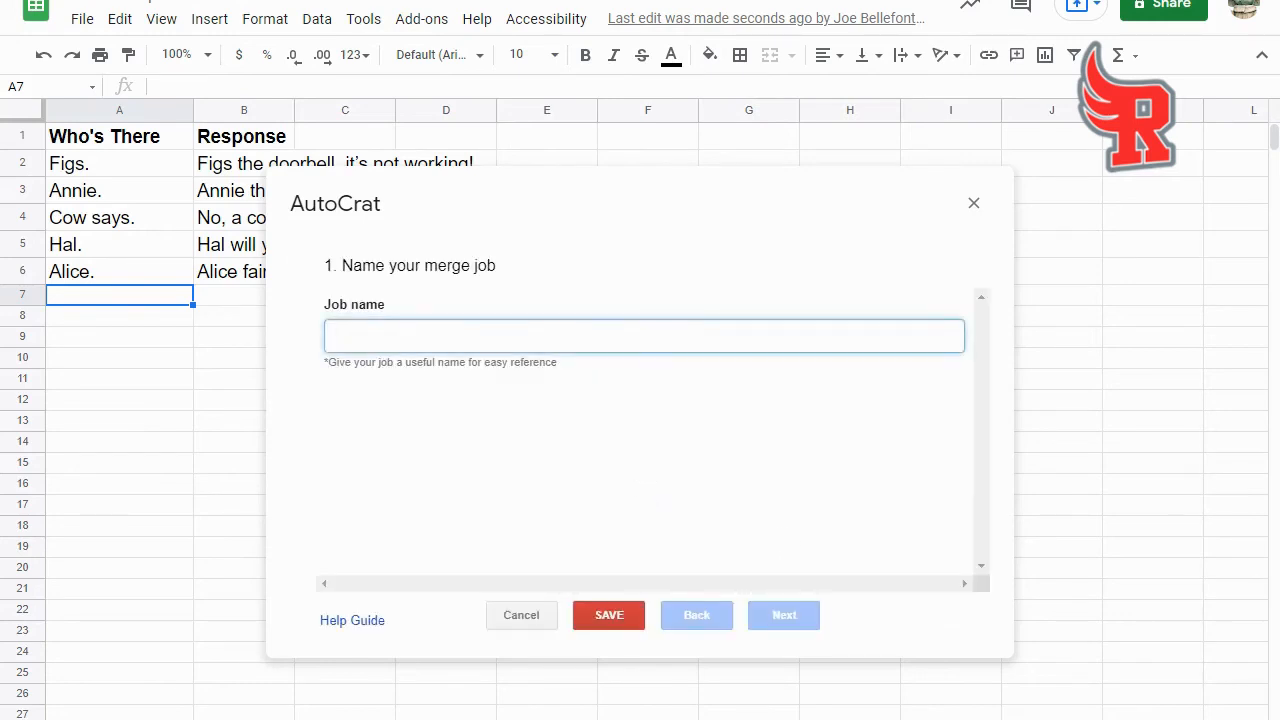
{"action": "type", "text": "Knock Knoc"}
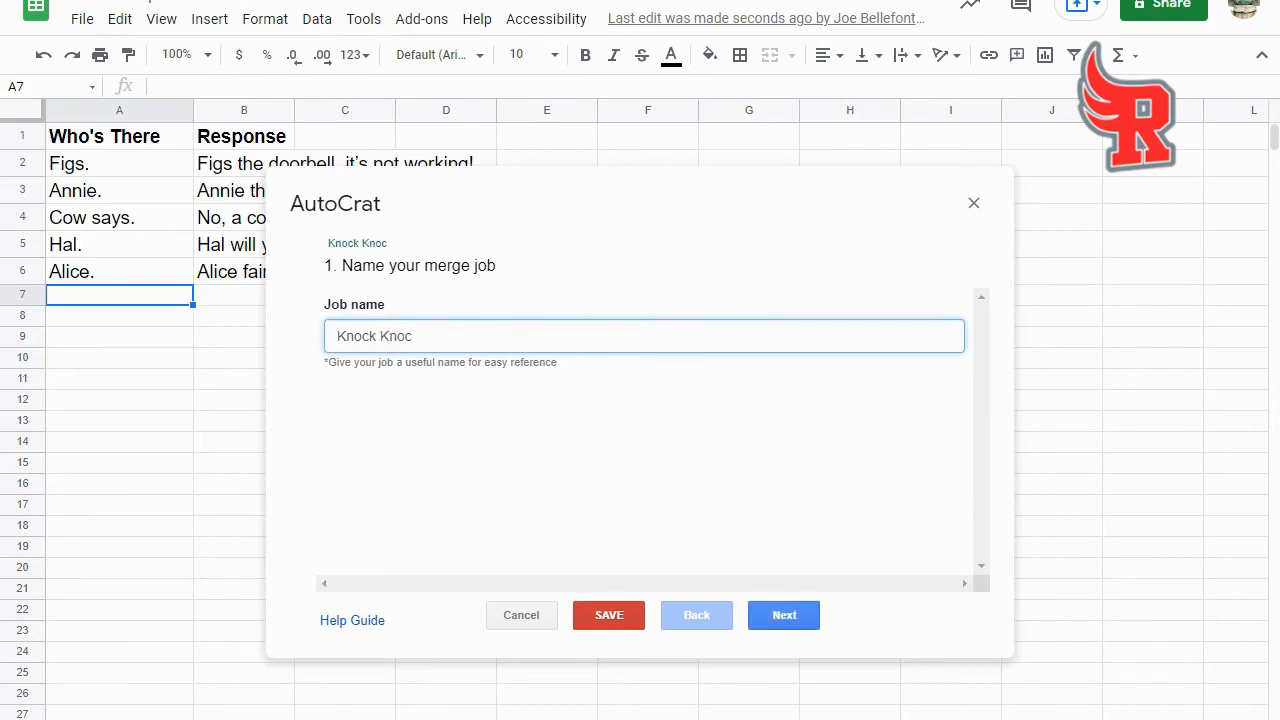
{"action": "type", "text": "k Example"}
{"action": "left_click", "coordinate": [772, 612]}
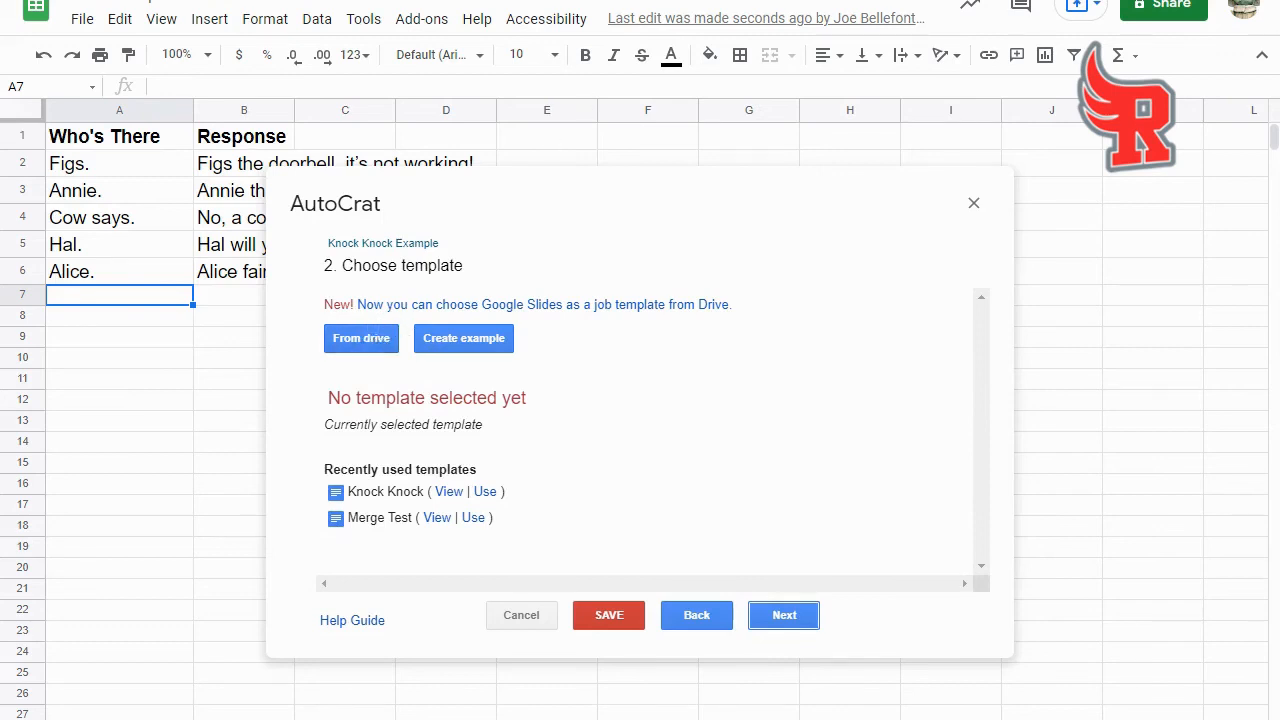
- Choose the Knock Knock Example document from Drive as the job's template and continue to the data mapping
{"action": "left_click", "coordinate": [357, 344]}
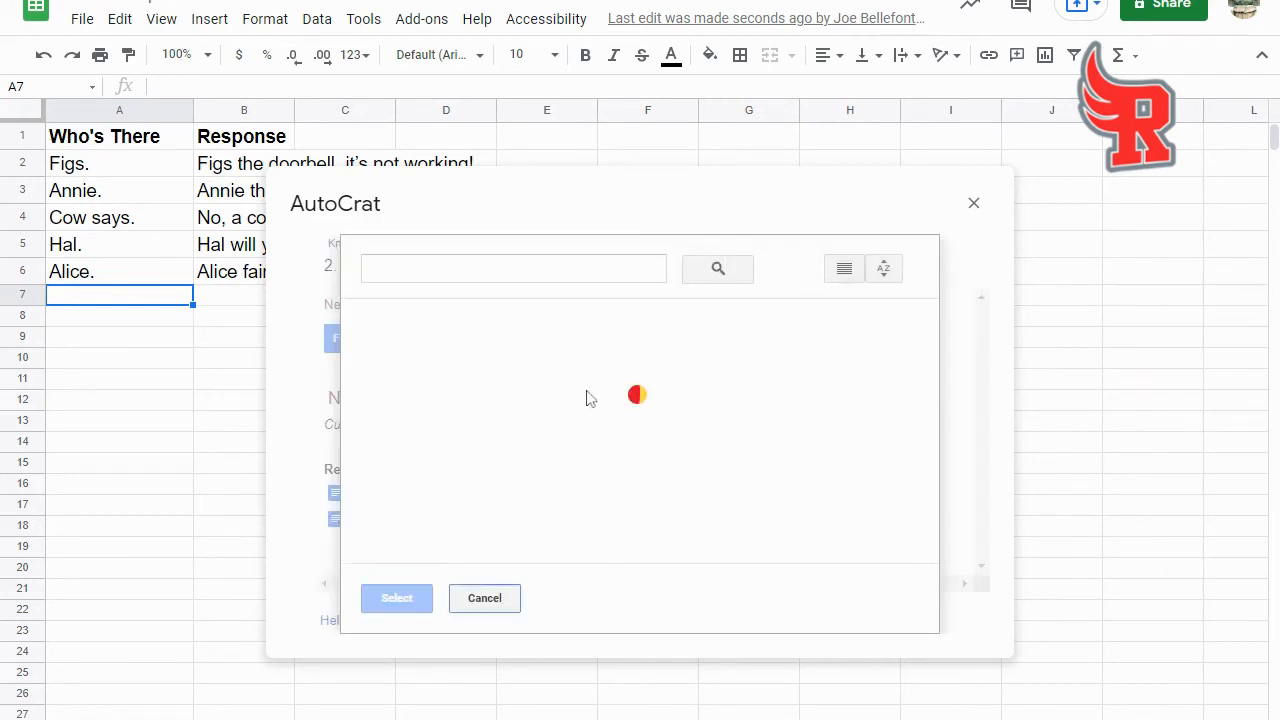
{"action": "left_click", "coordinate": [605, 437]}
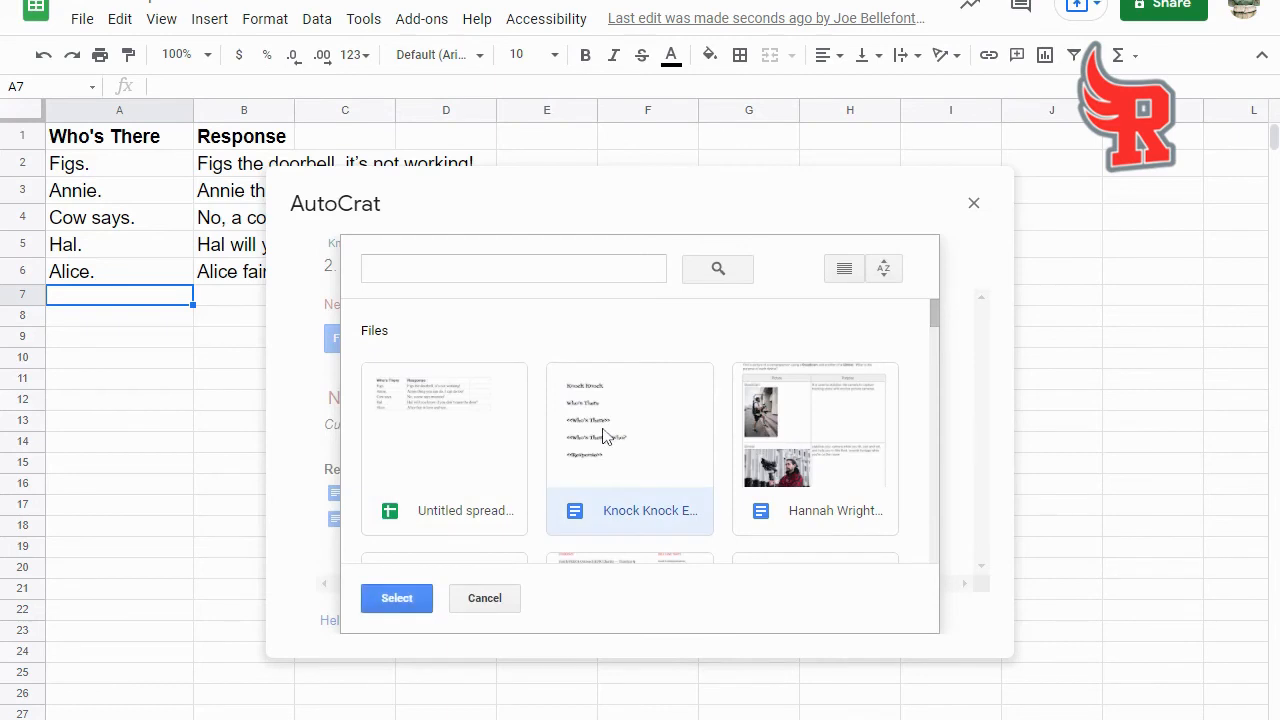
{"action": "left_click", "coordinate": [396, 598]}
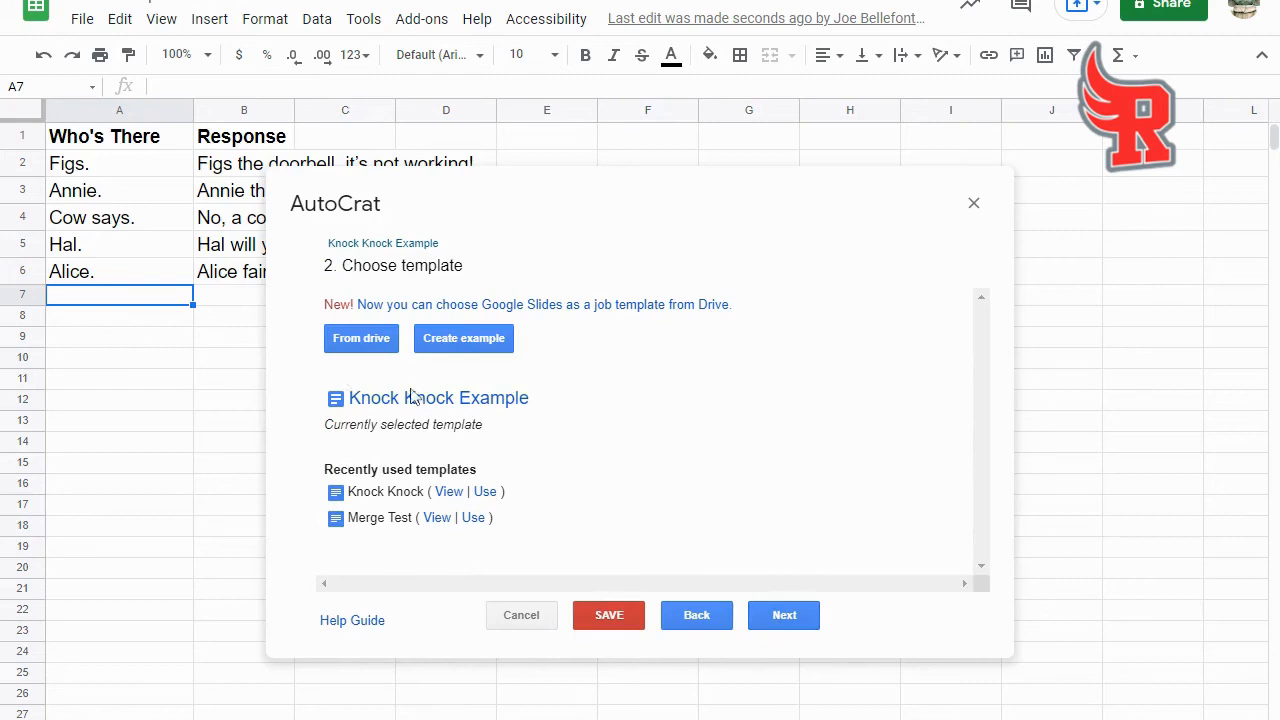
{"action": "left_click", "coordinate": [780, 612]}
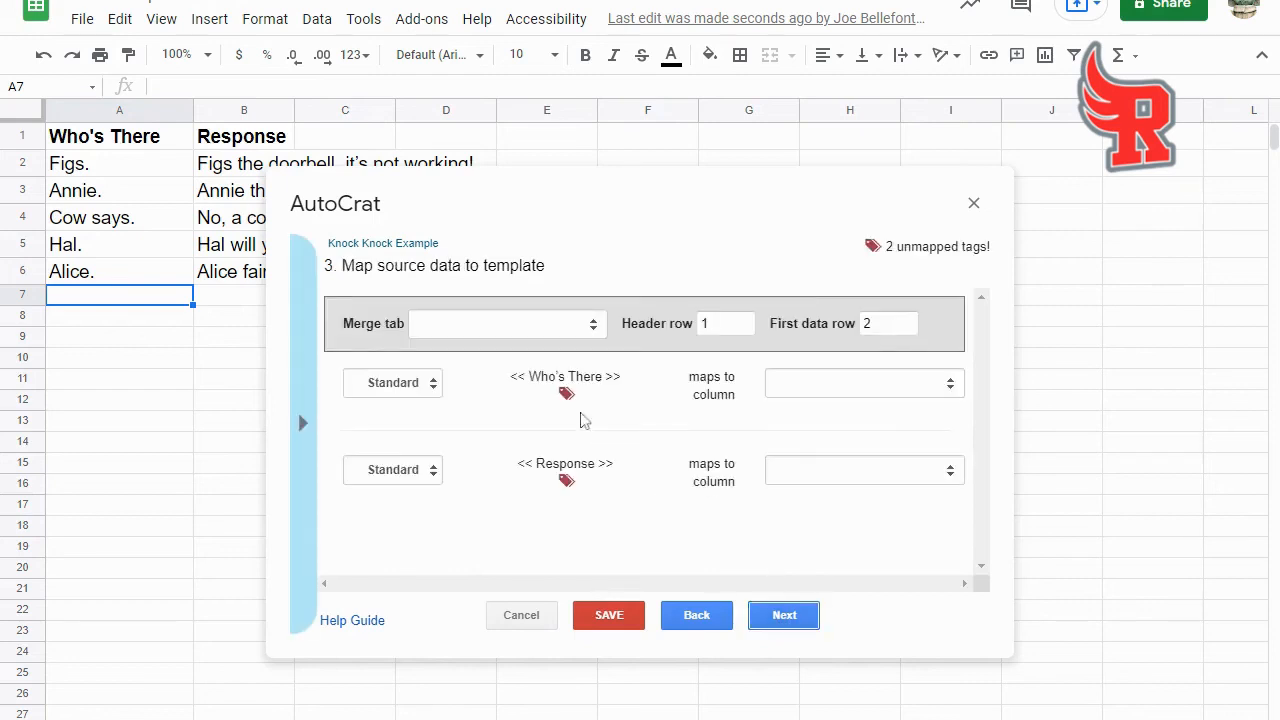
- Use Sheet1 as the merge tab and map the <<Who's There>> tag to the Who's There column
{"action": "left_click", "coordinate": [600, 330]}
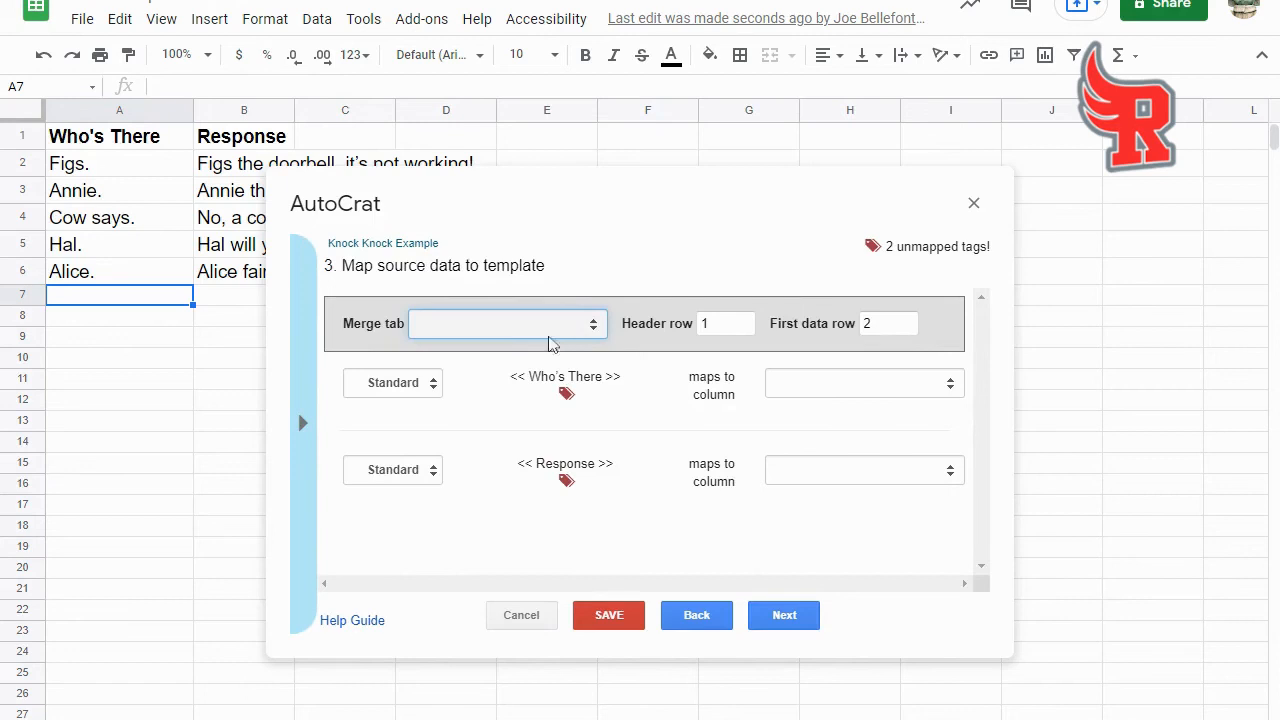
{"action": "left_click", "coordinate": [514, 351]}
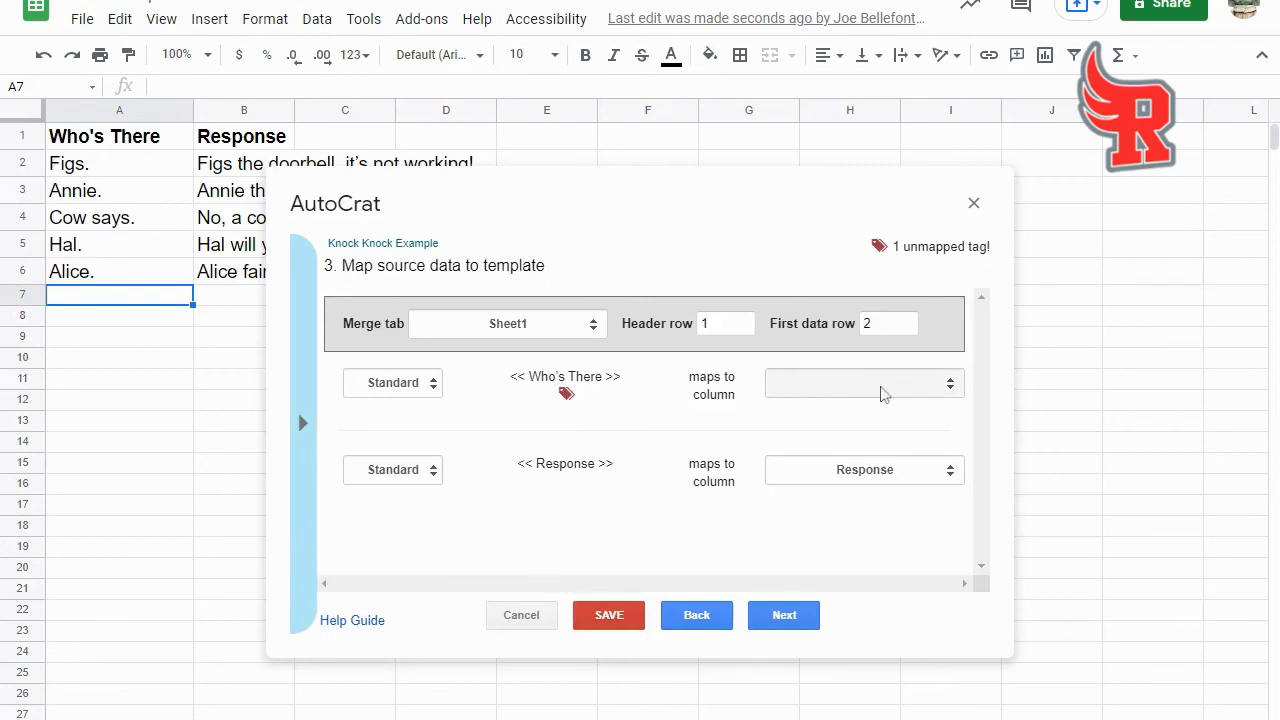
{"action": "left_click", "coordinate": [954, 390]}
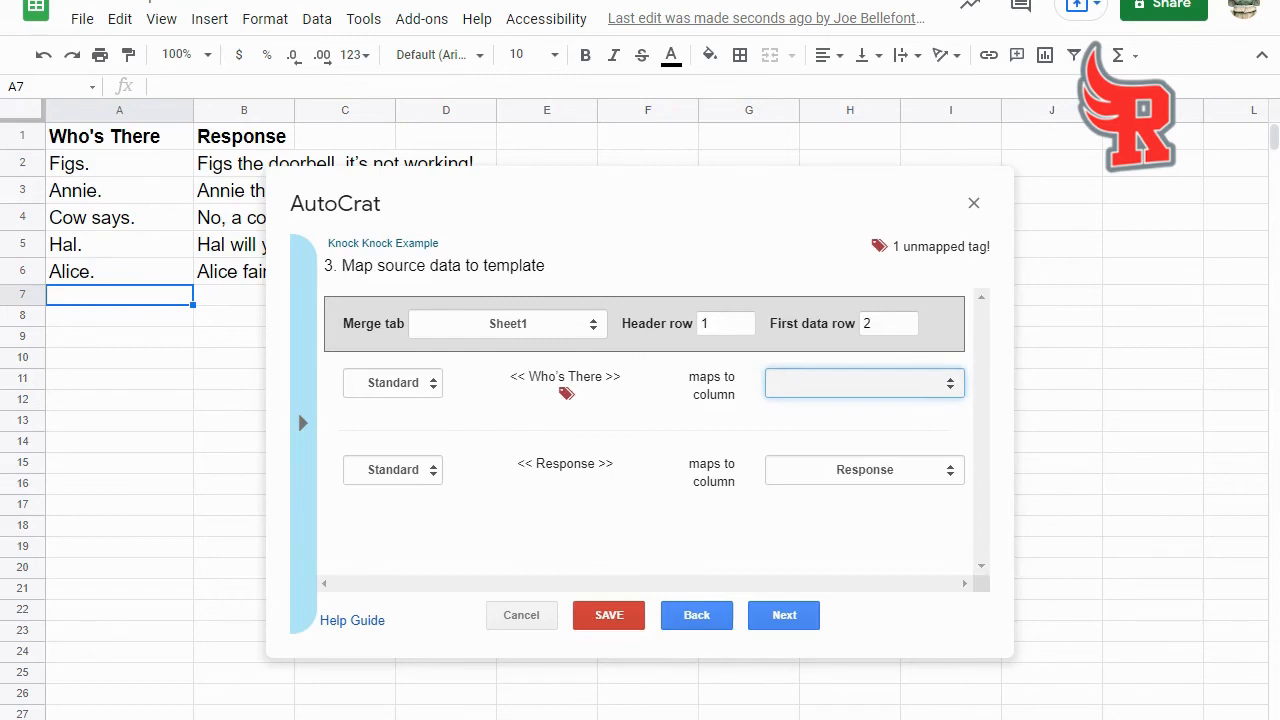
{"action": "left_click", "coordinate": [909, 394]}
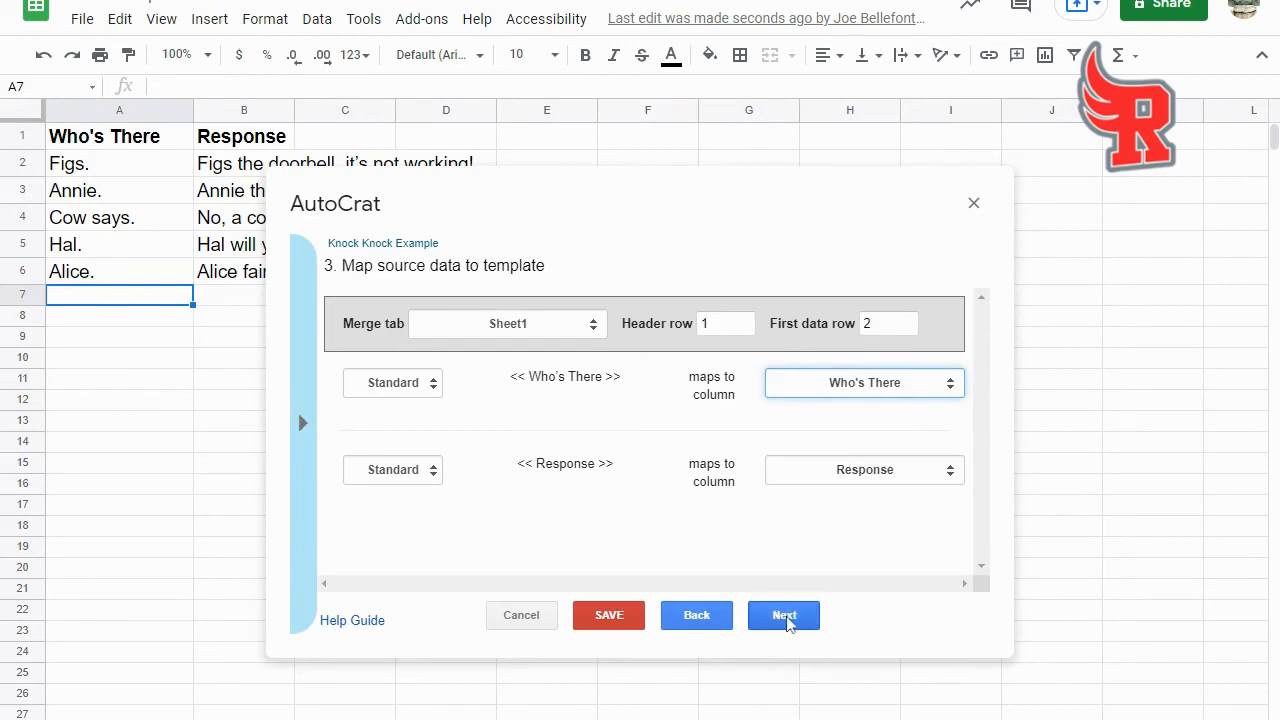
{"action": "left_click", "coordinate": [788, 616]}
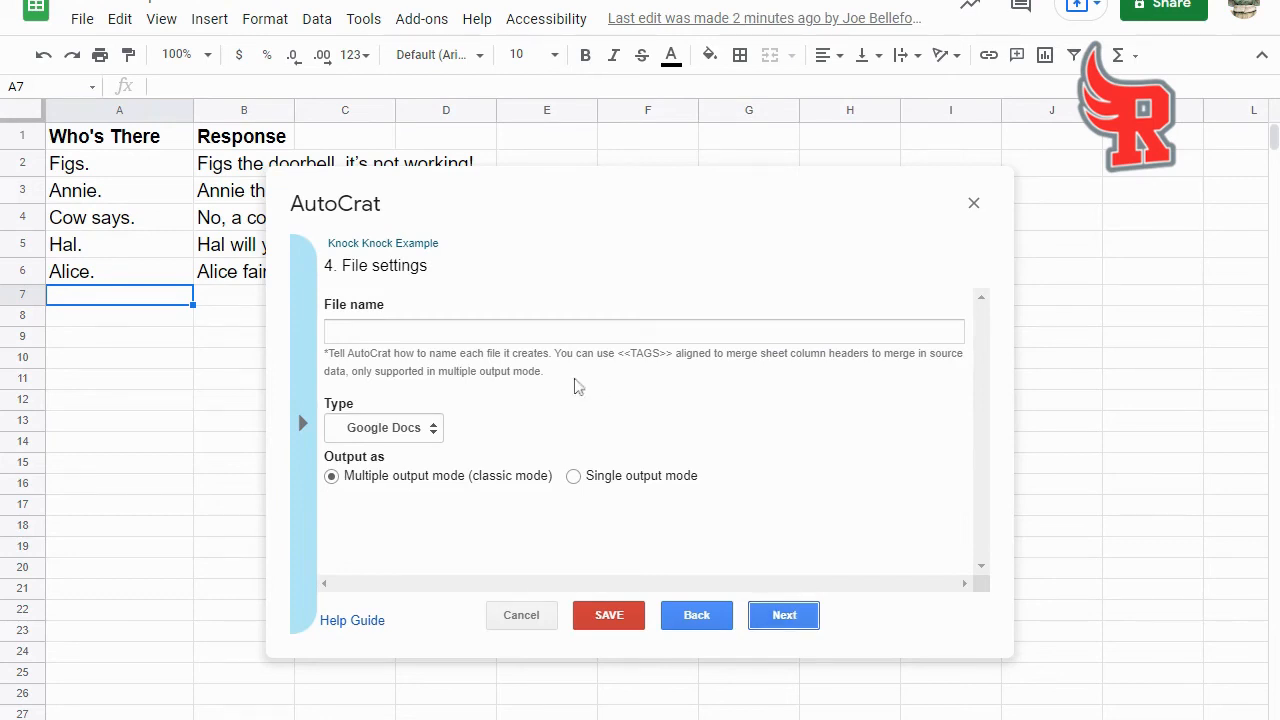
- Try to save the merge job with all remaining settings at their defaults and the file name left empty
{"action": "left_click", "coordinate": [788, 620]}
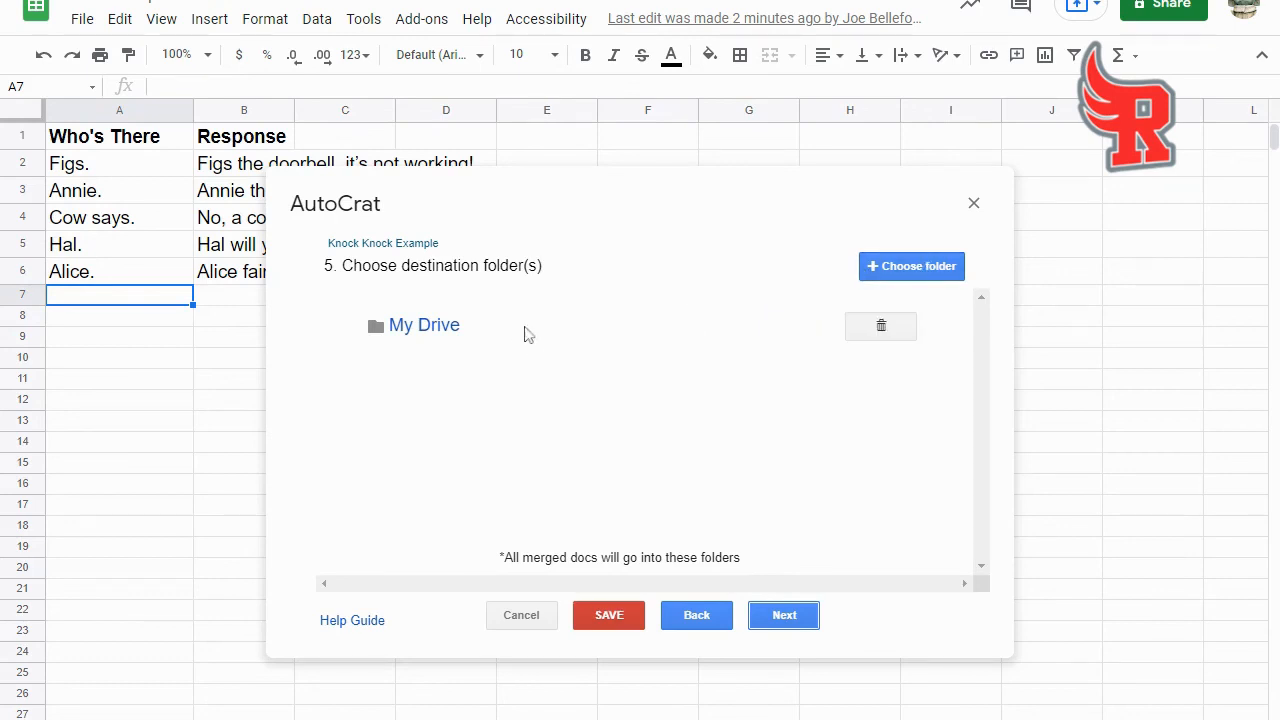
{"action": "left_click", "coordinate": [786, 614]}
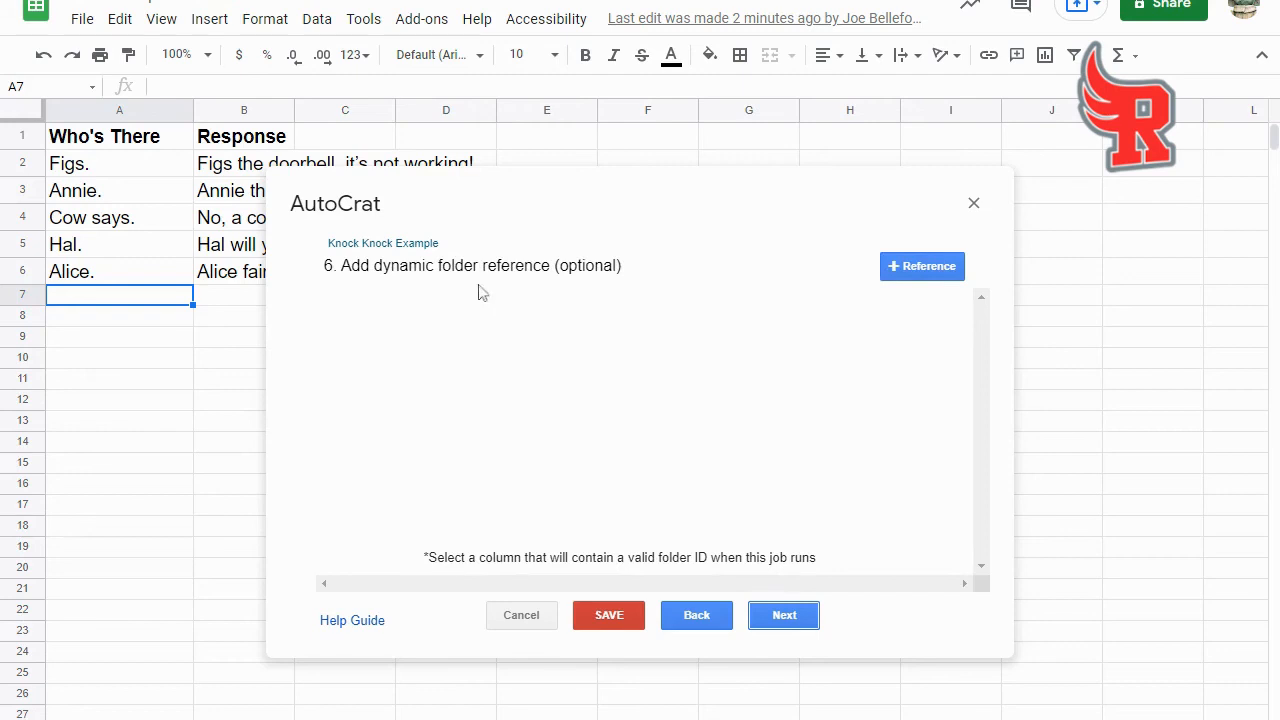
{"action": "left_click", "coordinate": [782, 614]}
{"action": "left_click", "coordinate": [806, 616]}
{"action": "left_click", "coordinate": [788, 618]}
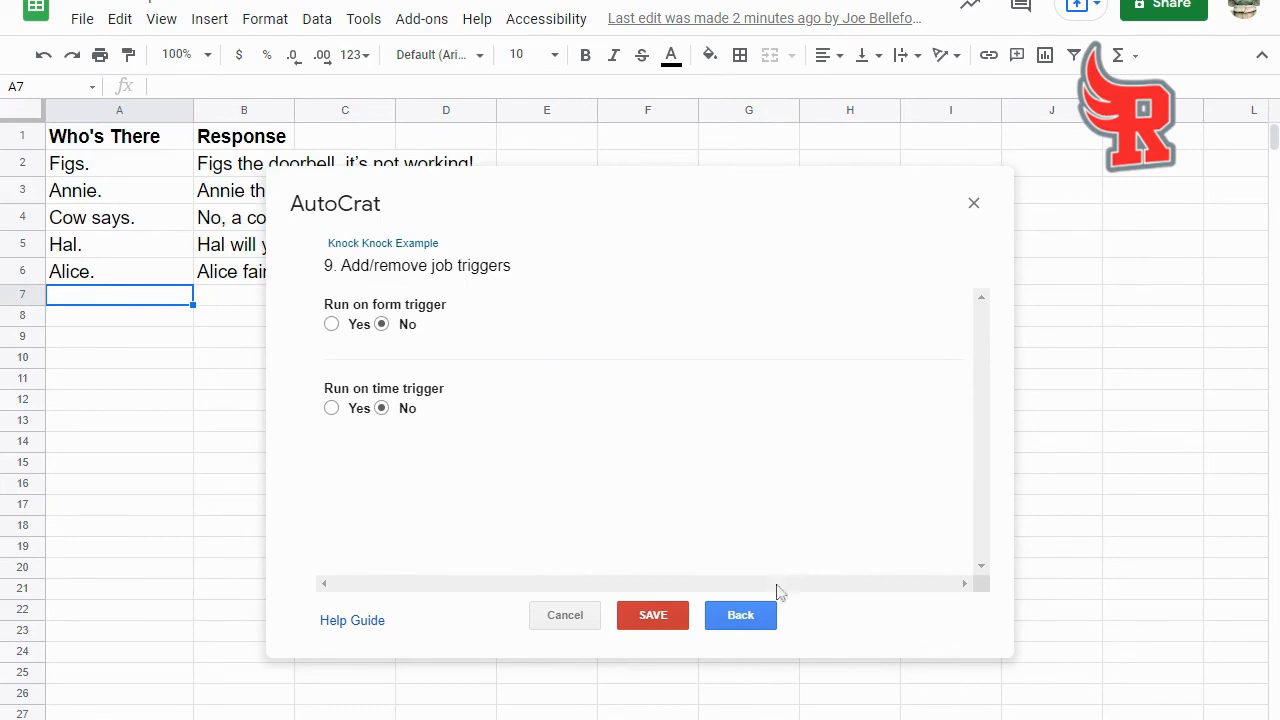
{"action": "left_click", "coordinate": [652, 614]}
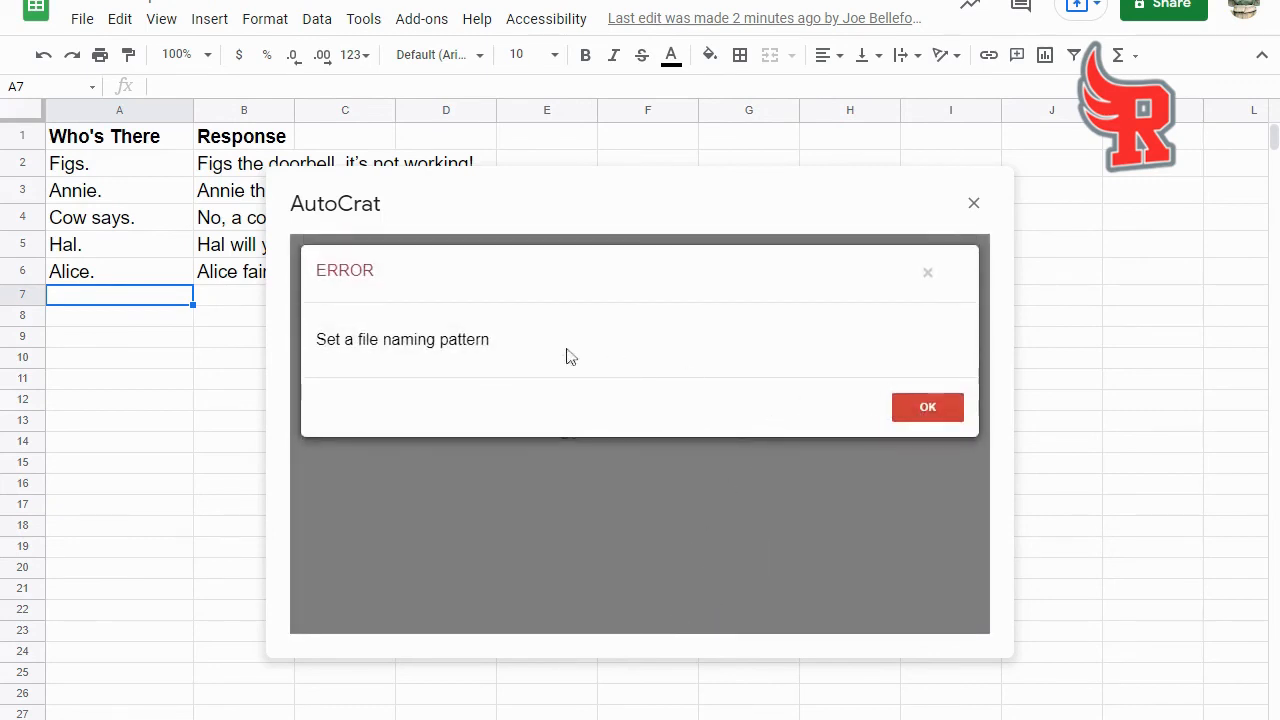
{"action": "left_click", "coordinate": [930, 407]}
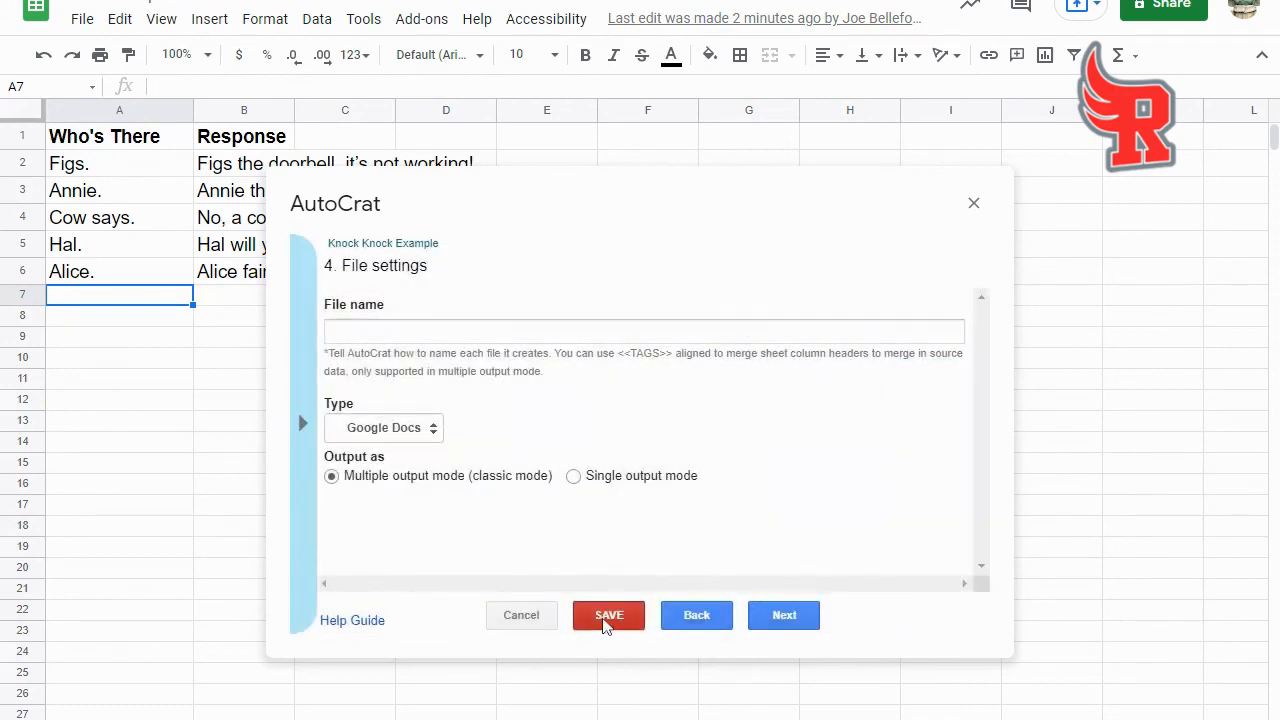
{"action": "left_click", "coordinate": [786, 617]}
{"action": "left_click", "coordinate": [788, 618]}
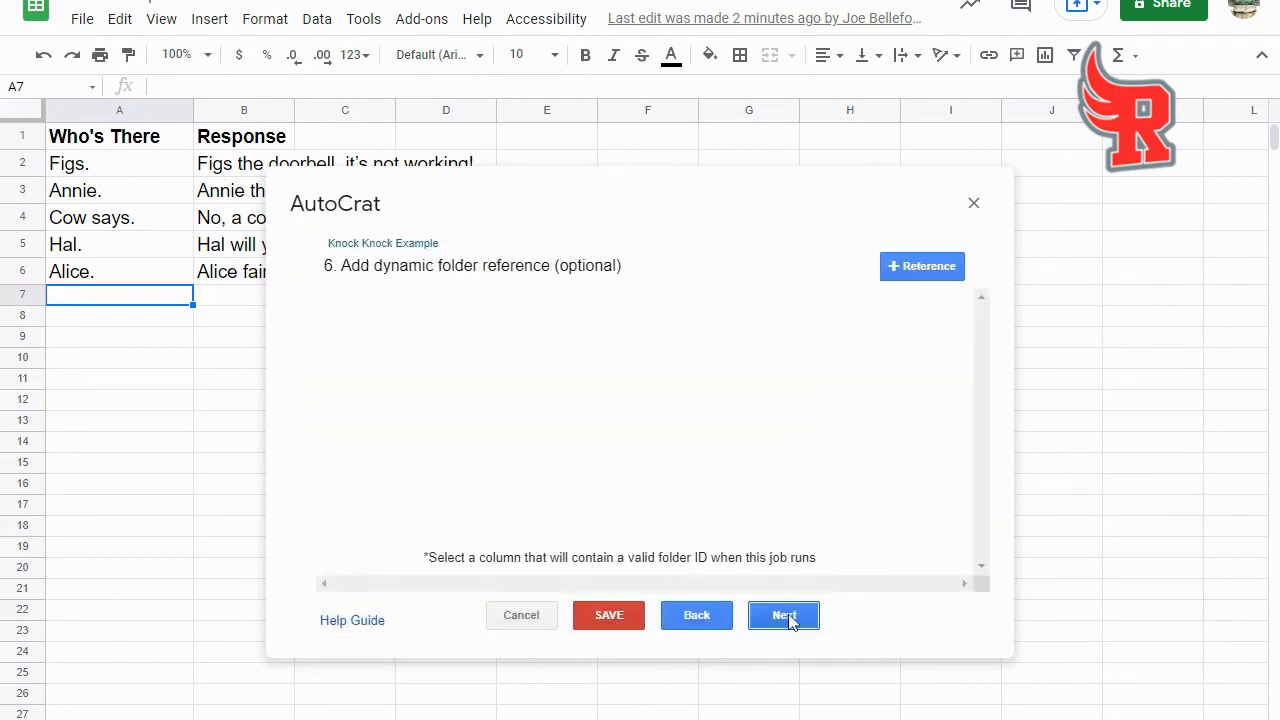
{"action": "left_click", "coordinate": [693, 616]}
{"action": "left_click", "coordinate": [697, 619]}
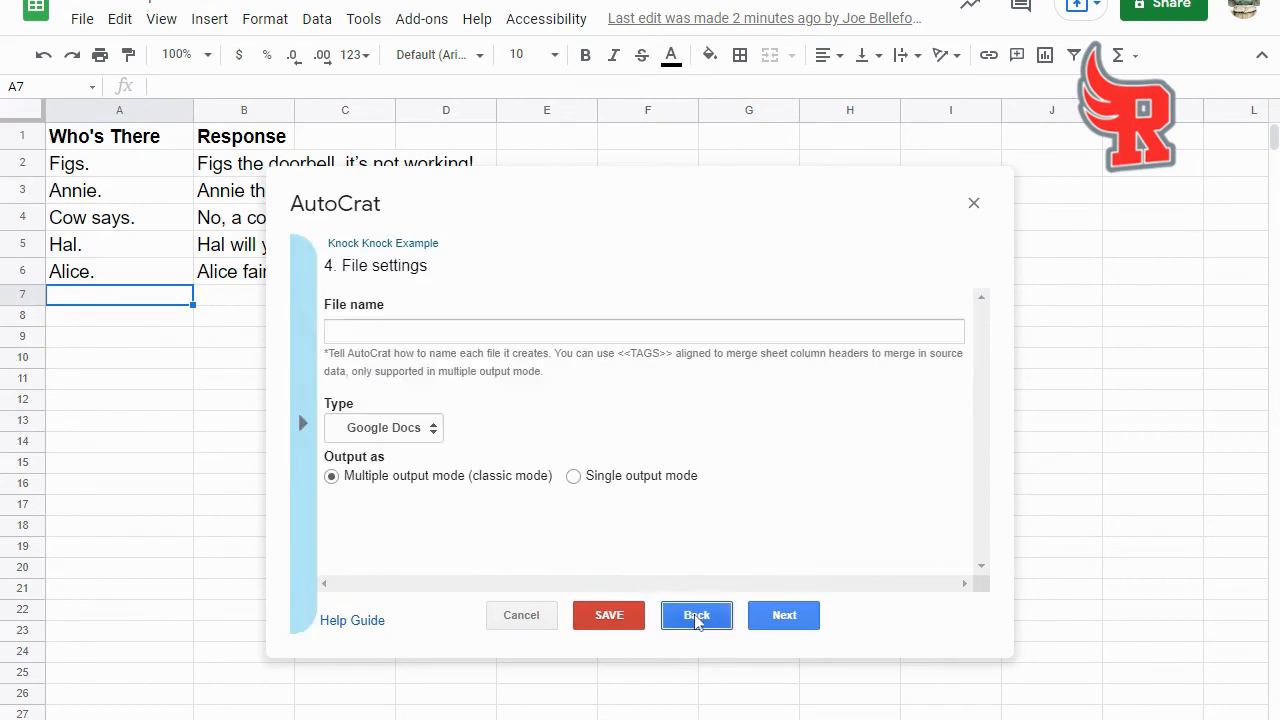
- Set the merged files' name to "Knock Knock" and save the job, keeping My Drive as destination and document sharing off
{"action": "left_click", "coordinate": [330, 331]}
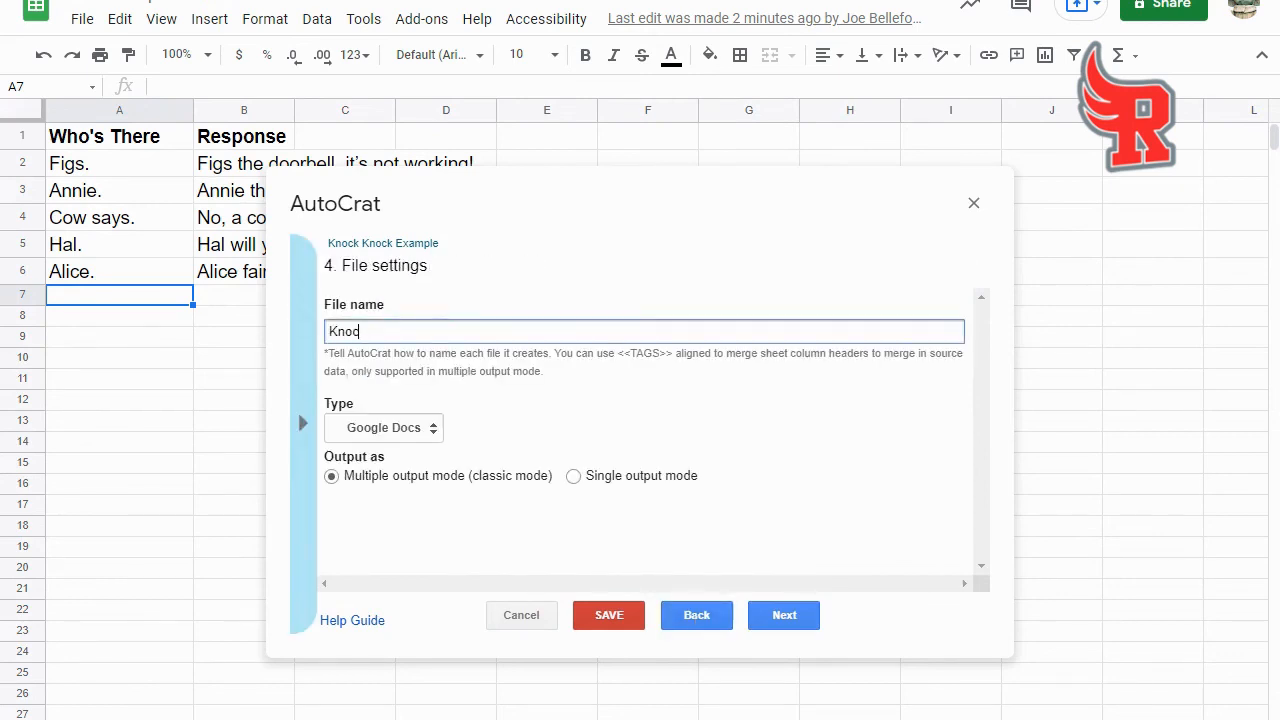
{"action": "type", "text": "Knock Knock"}
{"action": "left_click", "coordinate": [783, 616]}
{"action": "left_click", "coordinate": [785, 617]}
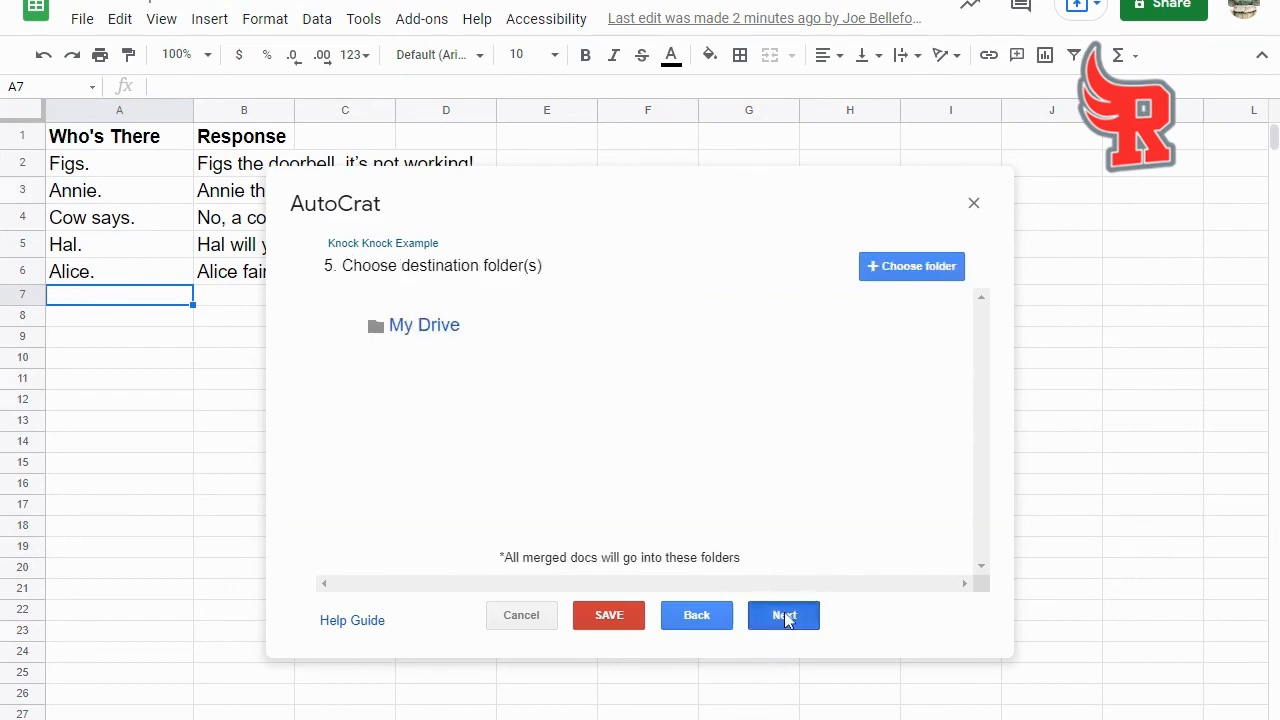
{"action": "left_click", "coordinate": [785, 617]}
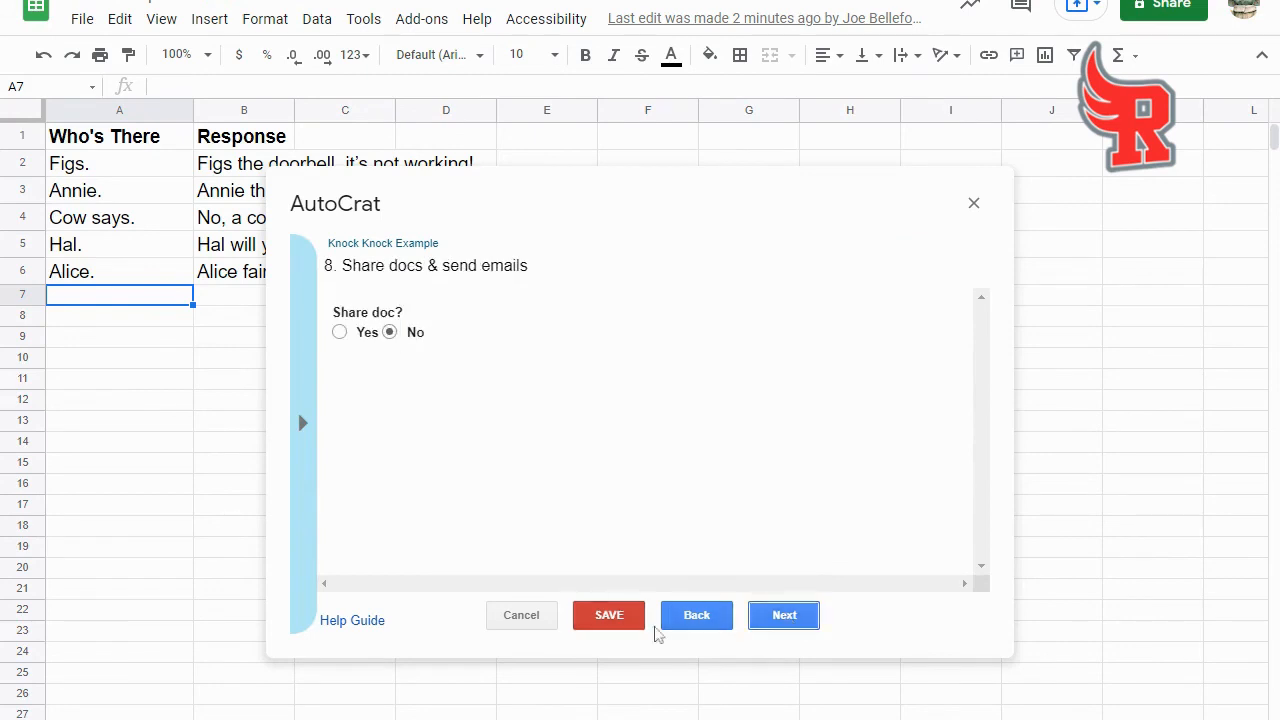
{"action": "left_click", "coordinate": [604, 617]}
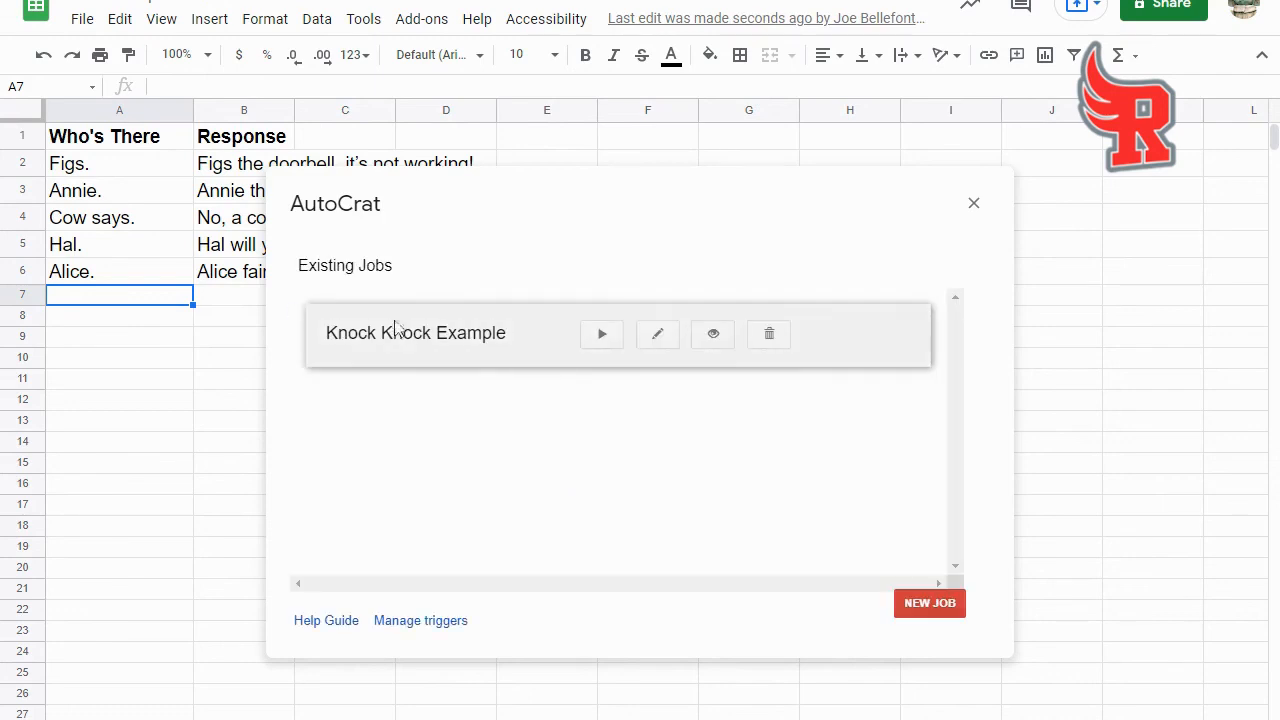
- Run the Knock Knock Example merge job, and close Autocrat when the merge is complete
{"action": "left_click", "coordinate": [603, 336]}
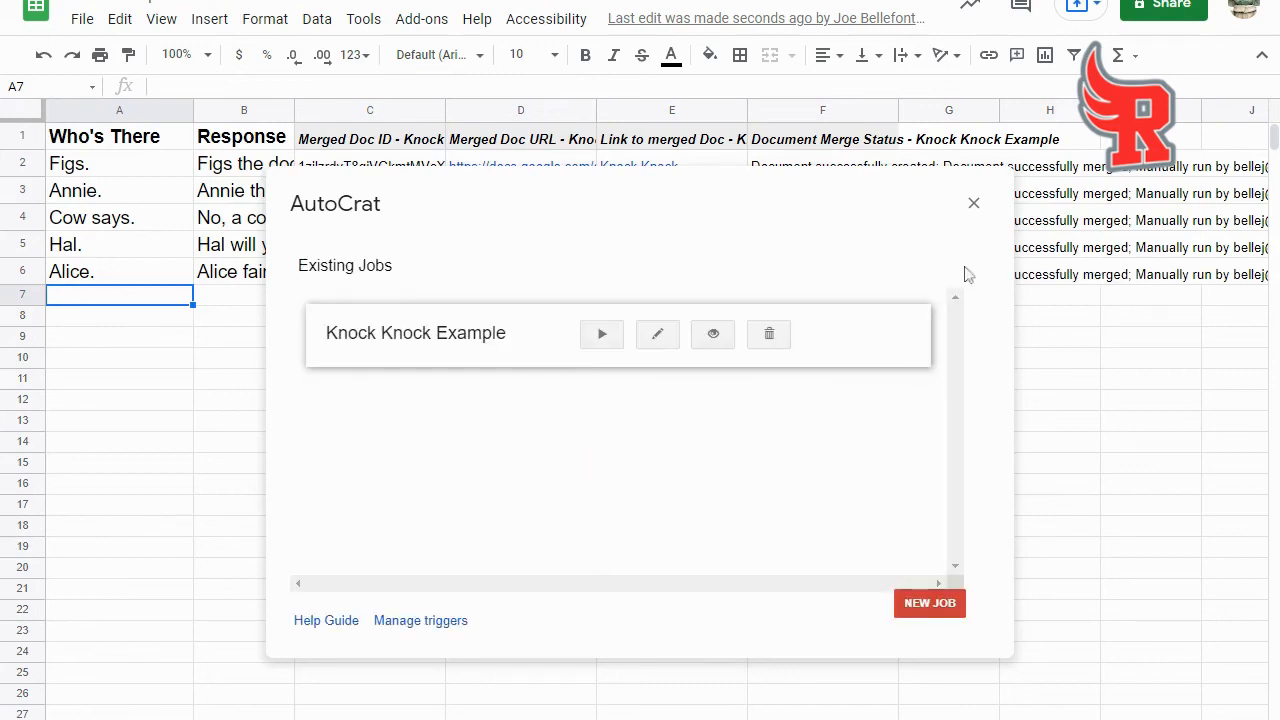
{"action": "left_click", "coordinate": [973, 205]}
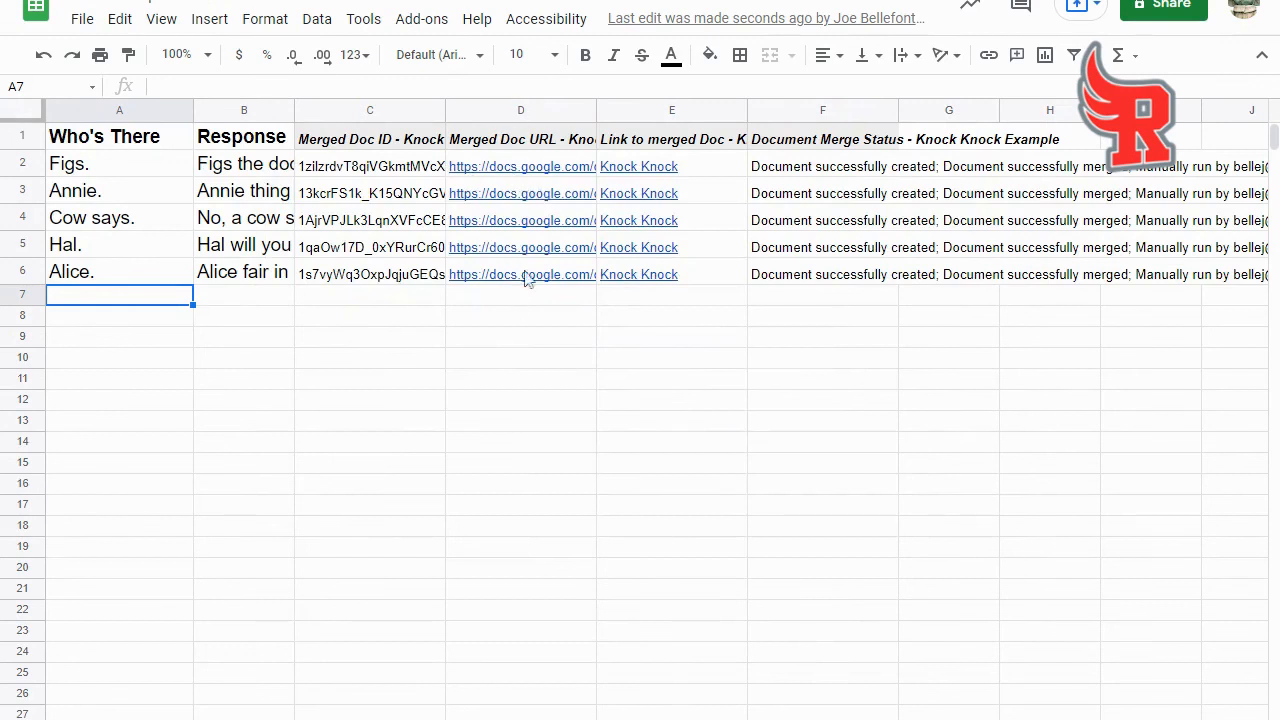
- Open the merged document linked in D2 to check the Figs joke, and return to the spreadsheet
{"action": "left_click", "coordinate": [538, 172]}
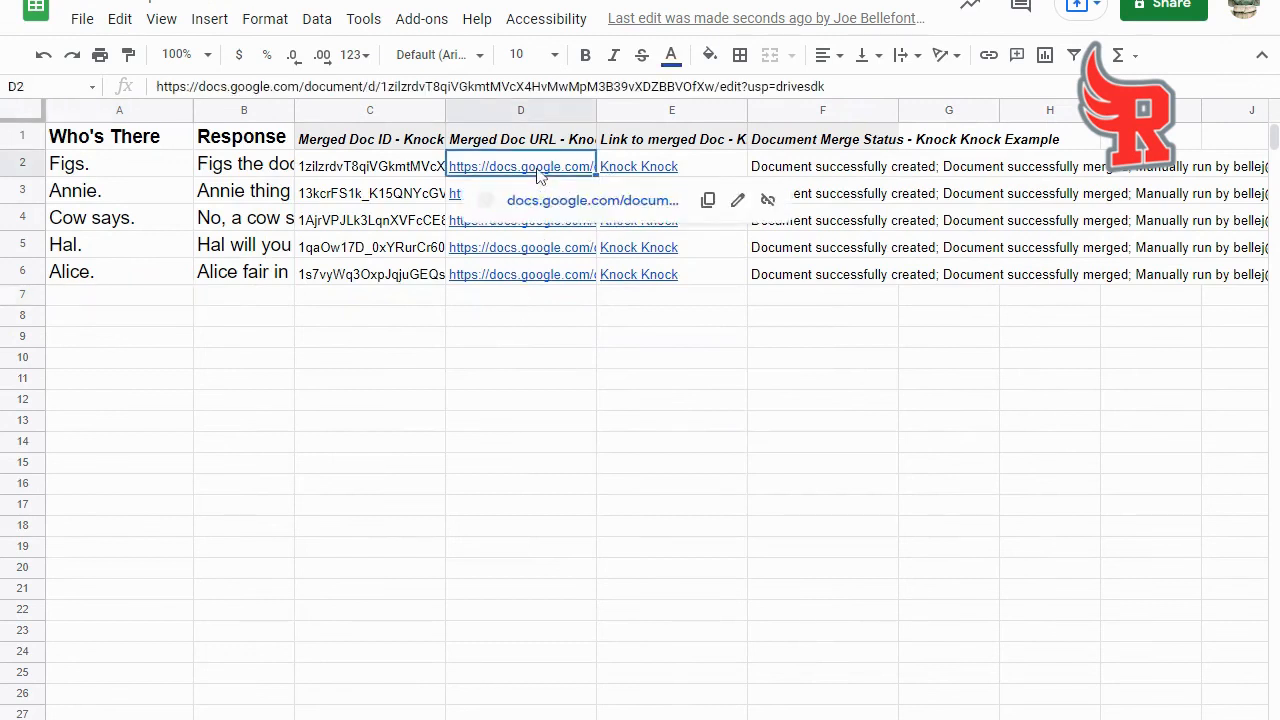
{"action": "left_click", "coordinate": [569, 273]}
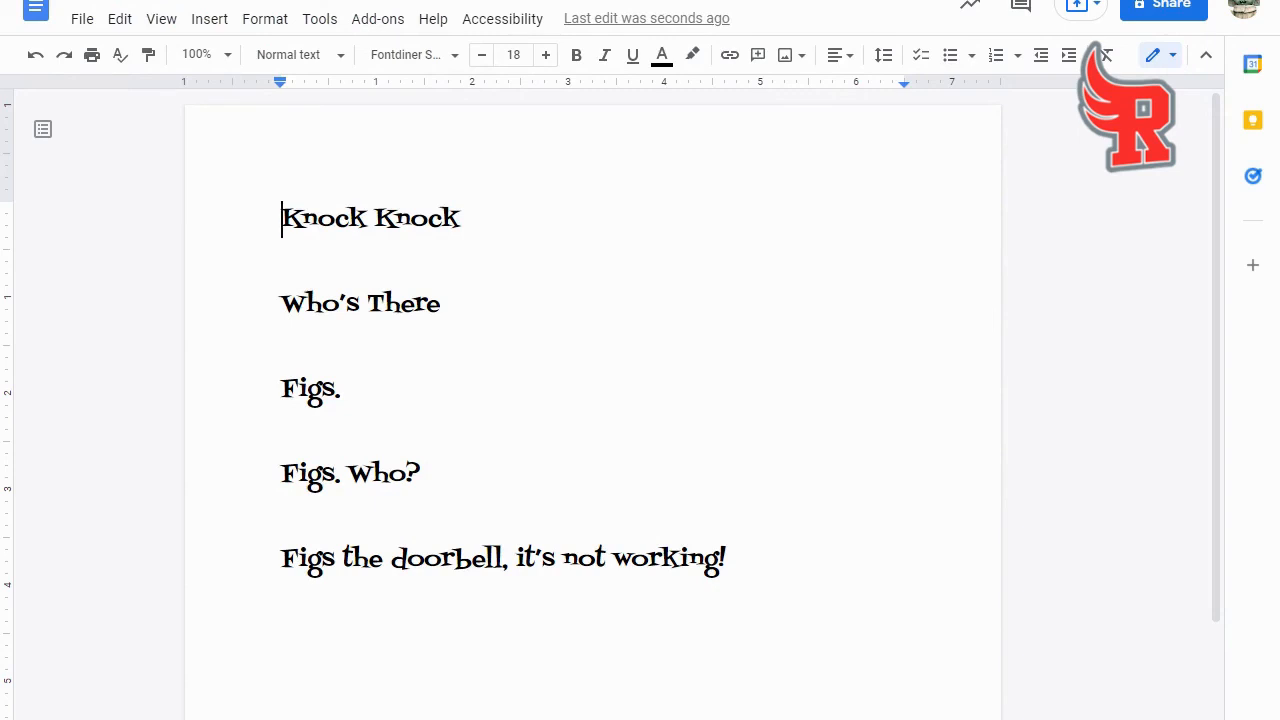
{"action": "key", "text": "ctrl+shift+Tab"}
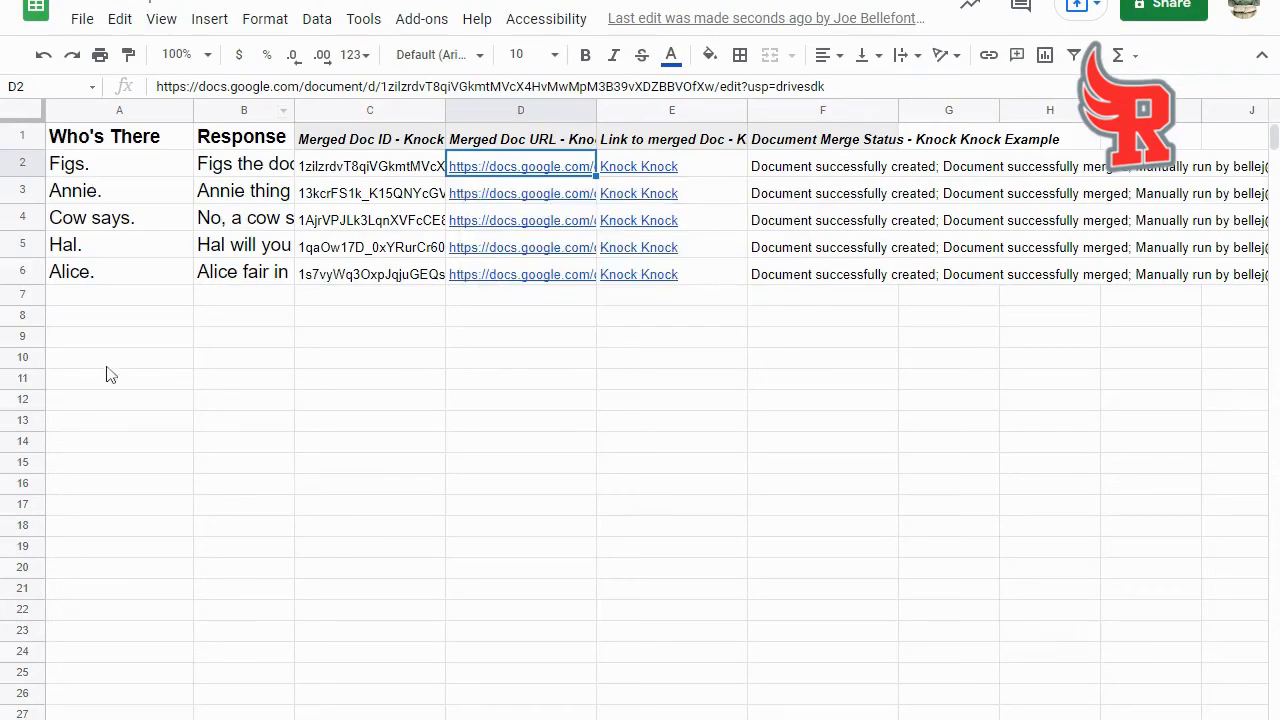